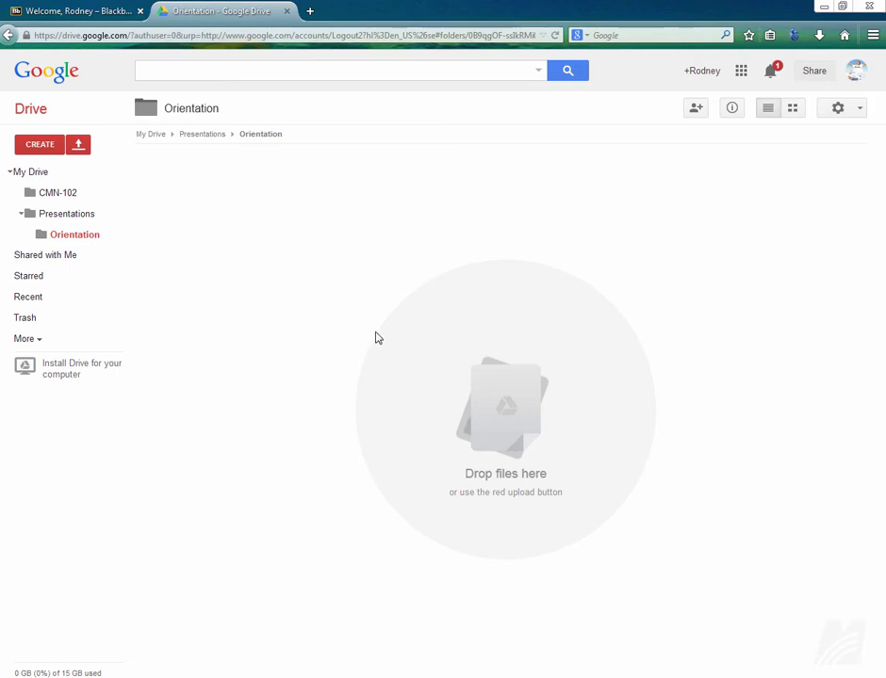
Create a new presentation in the Orientation folder and name it "Surviving the Zombie Apocalypse"
left_click(35, 151)
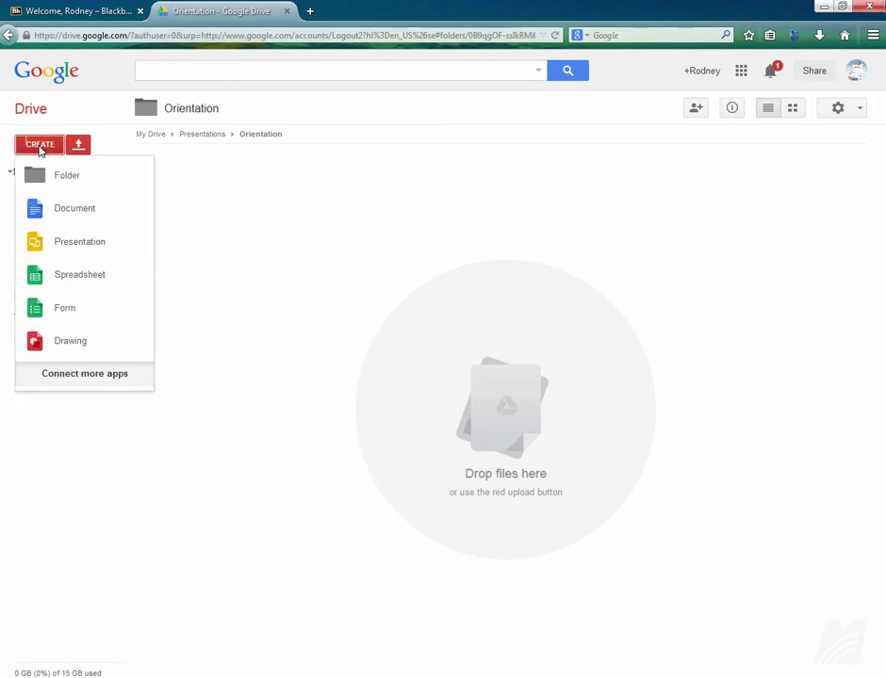
left_click(107, 249)
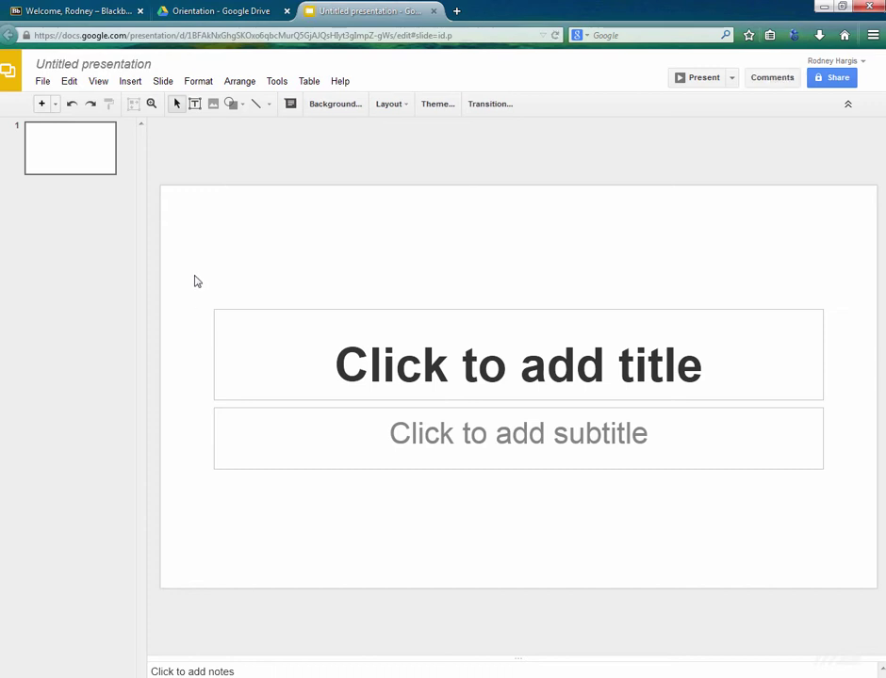
left_click(58, 63)
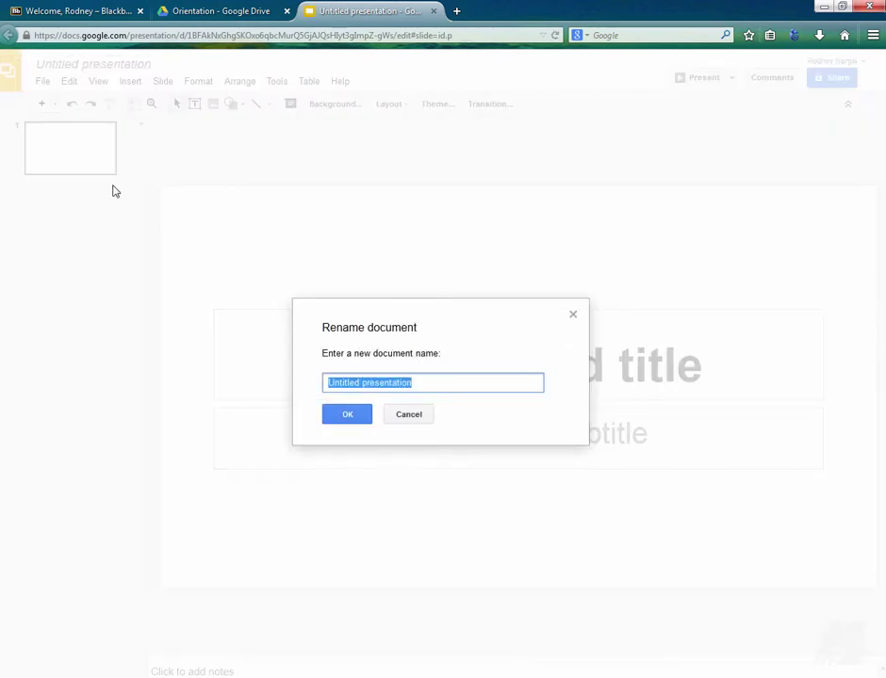
type("Sun")
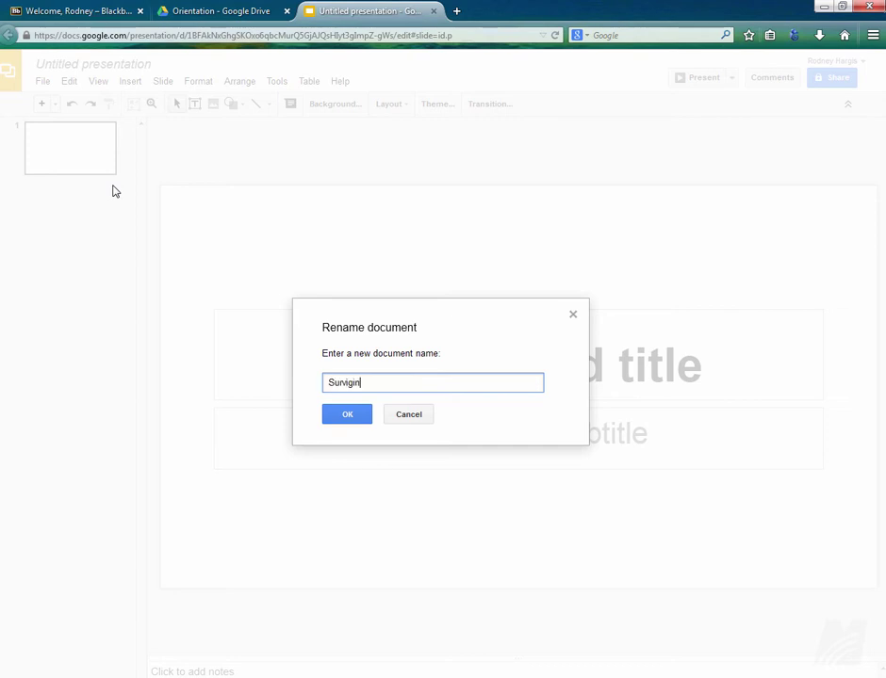
type("viving the Zombie Apocalypse")
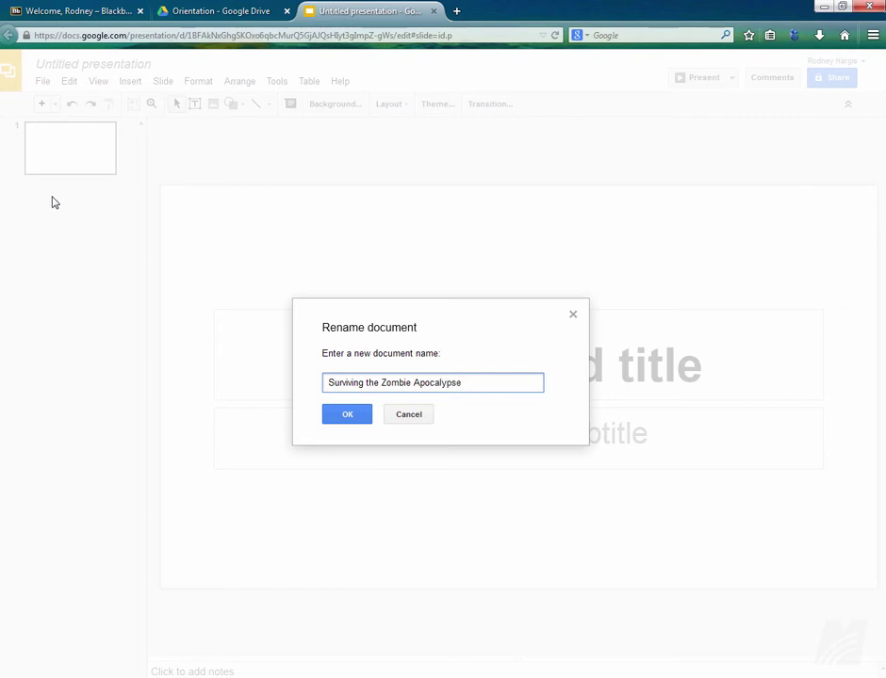
key("Return")
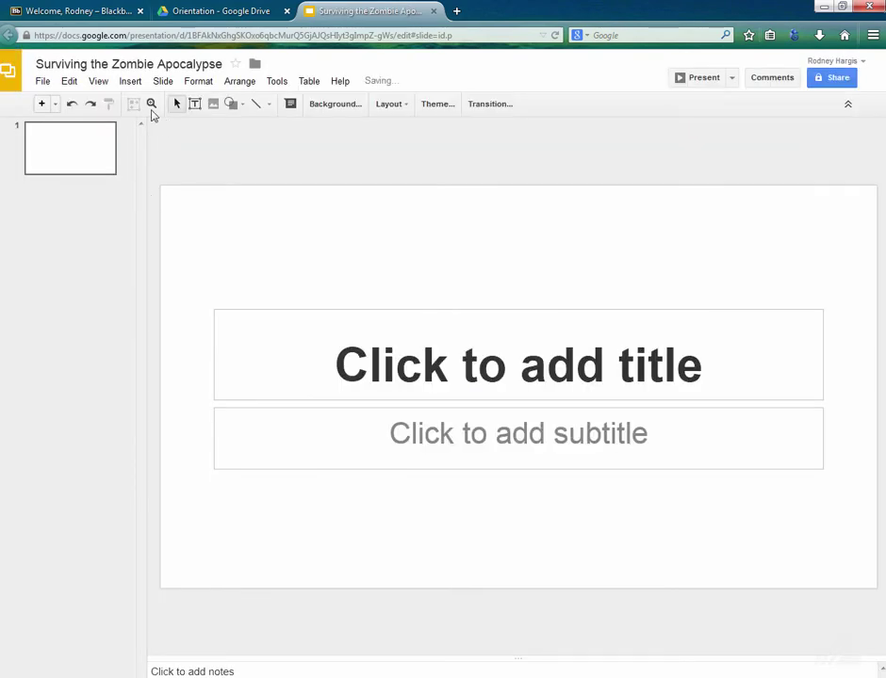
Set the presentation's page setup to Standard 4:3
left_click(80, 152)
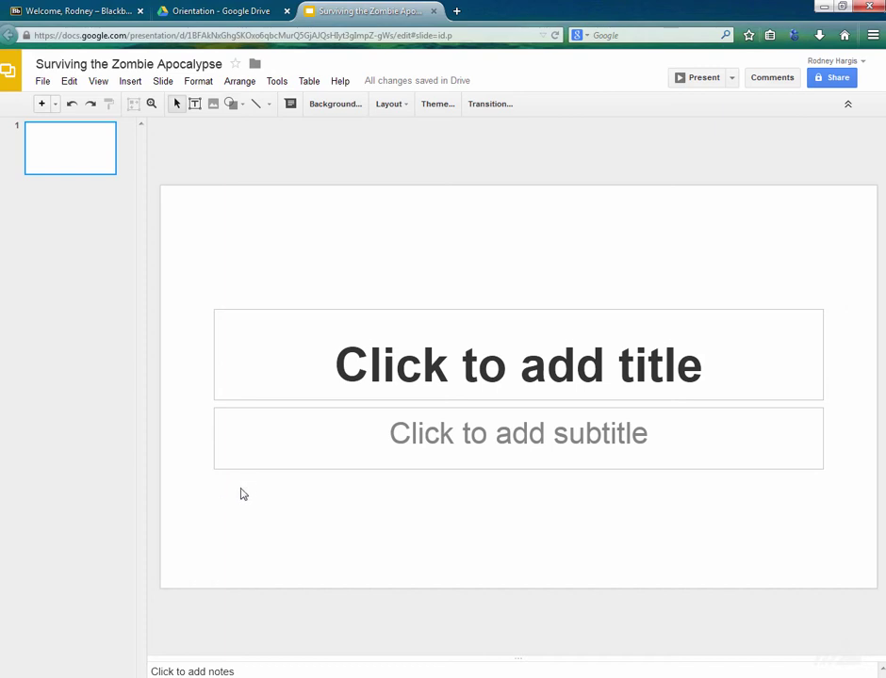
left_click(43, 82)
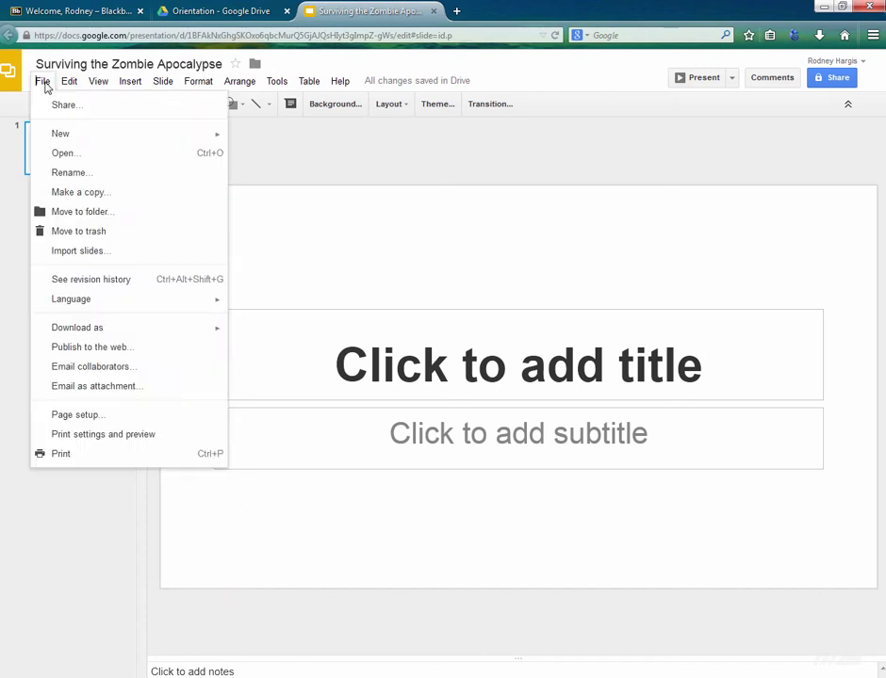
left_click(75, 416)
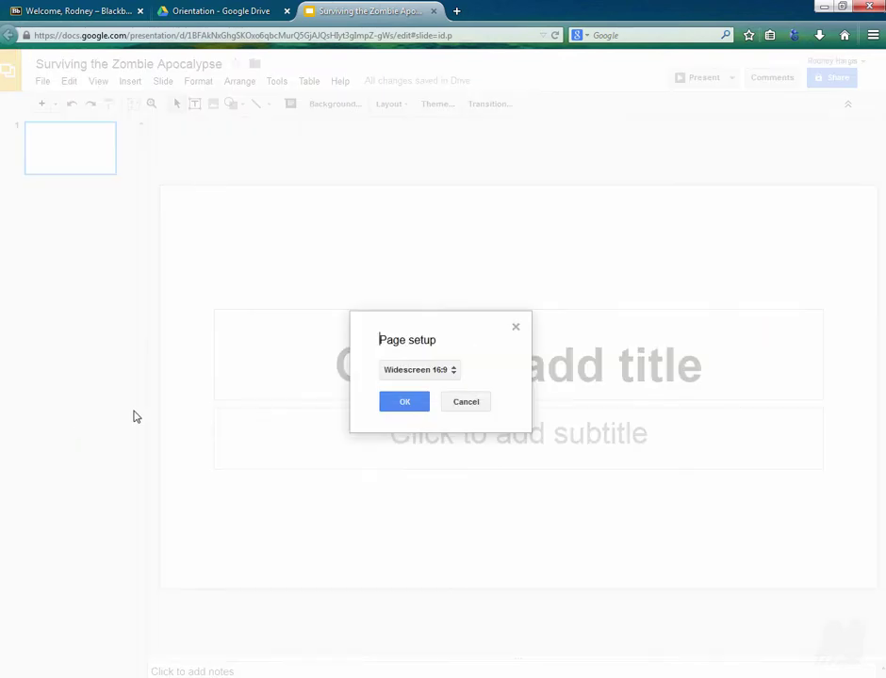
left_click(420, 370)
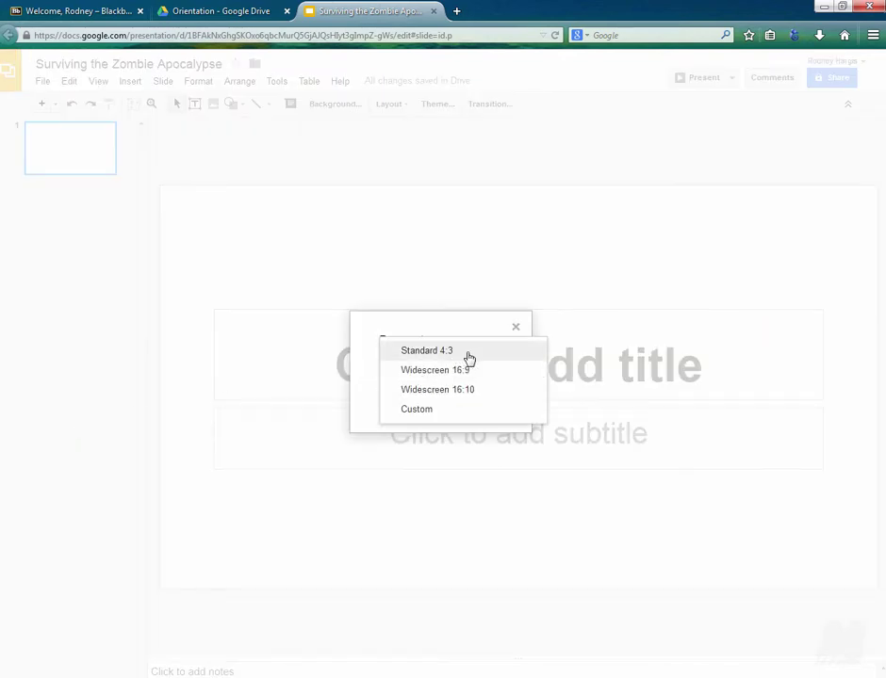
left_click(504, 352)
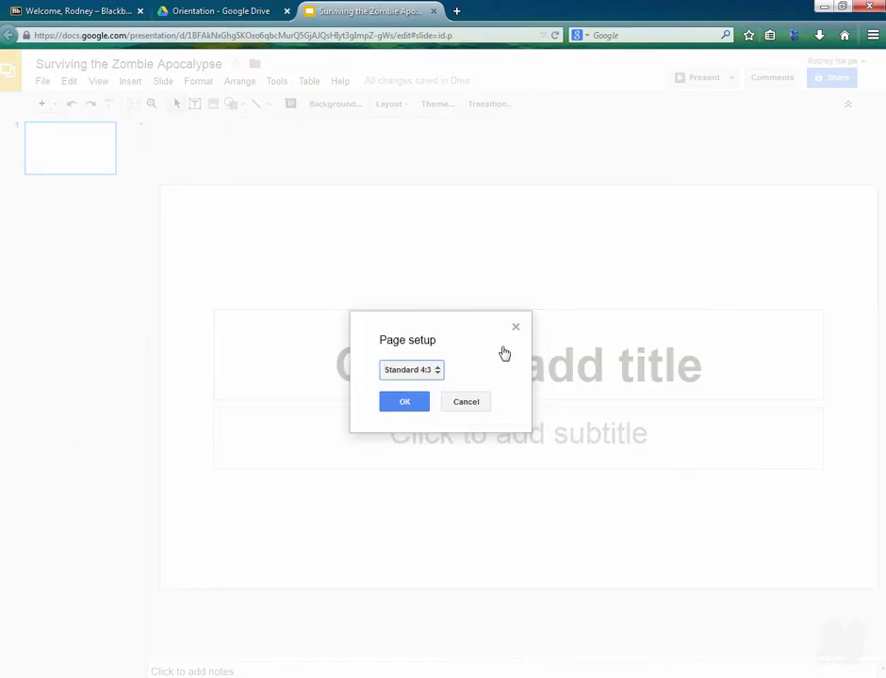
left_click(409, 403)
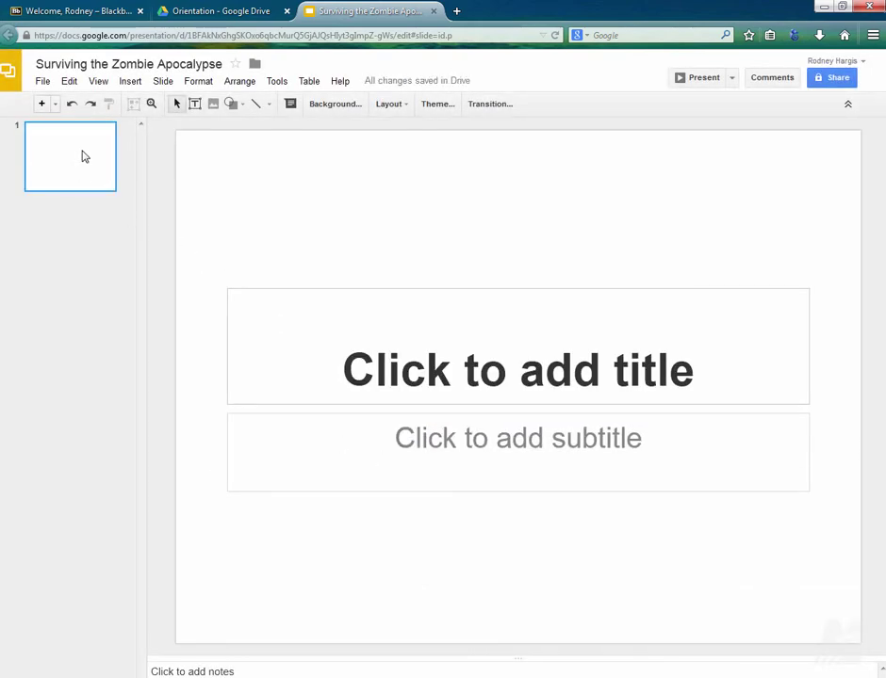
Delete the blank title slide and import all slides of the zombie presentation file from the computer, keeping the original theme
key("Delete")
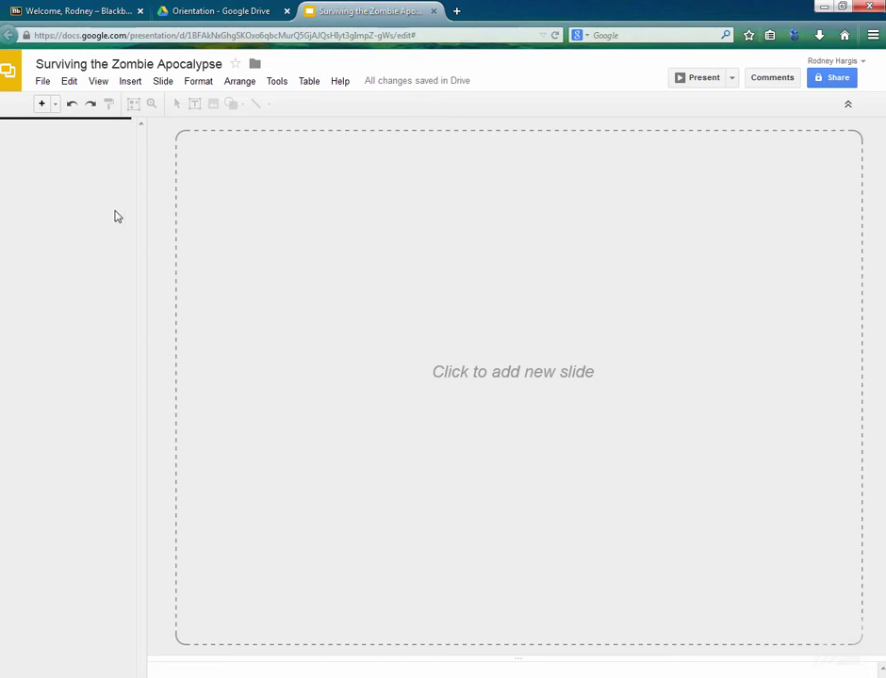
left_click(132, 82)
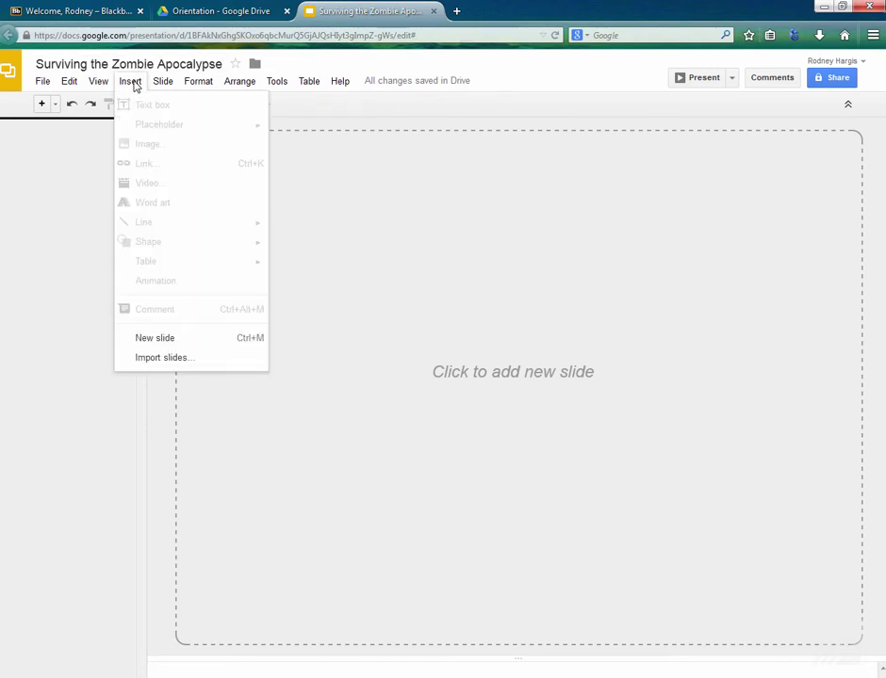
left_click(172, 360)
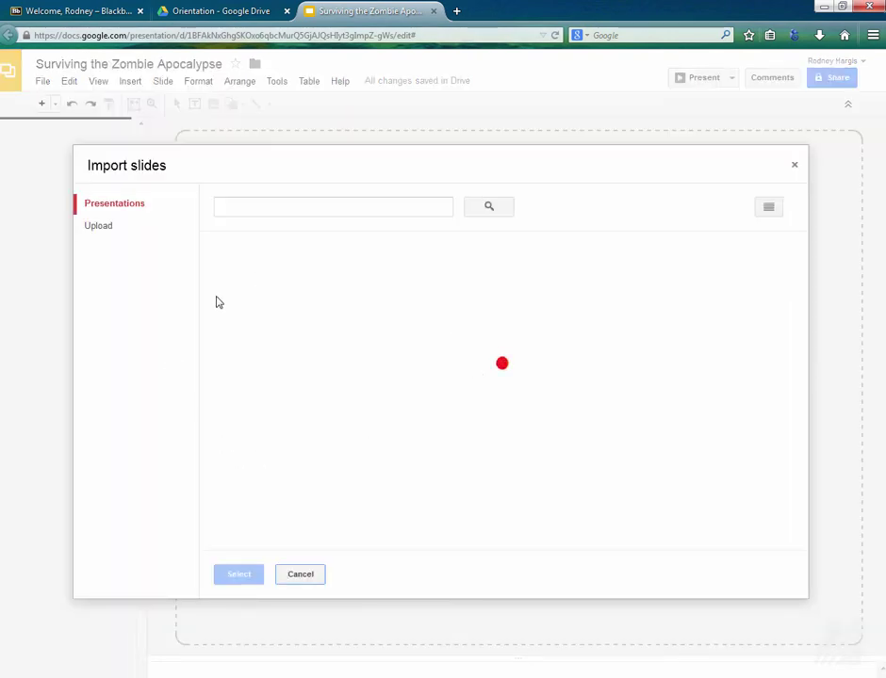
left_click(110, 230)
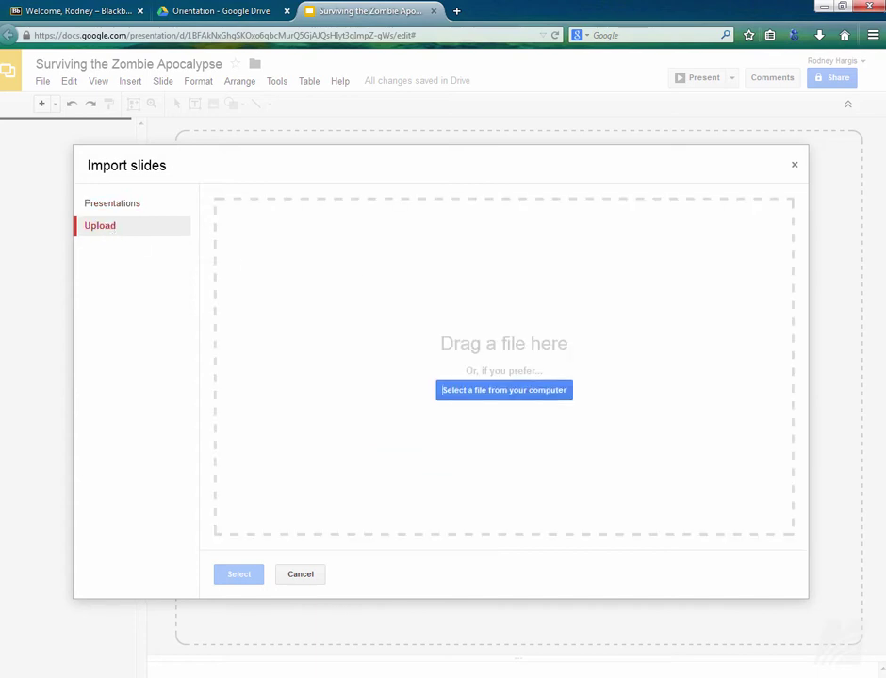
left_click_drag(885, 71, 720, 59)
left_click_drag(827, 498, 320, 340)
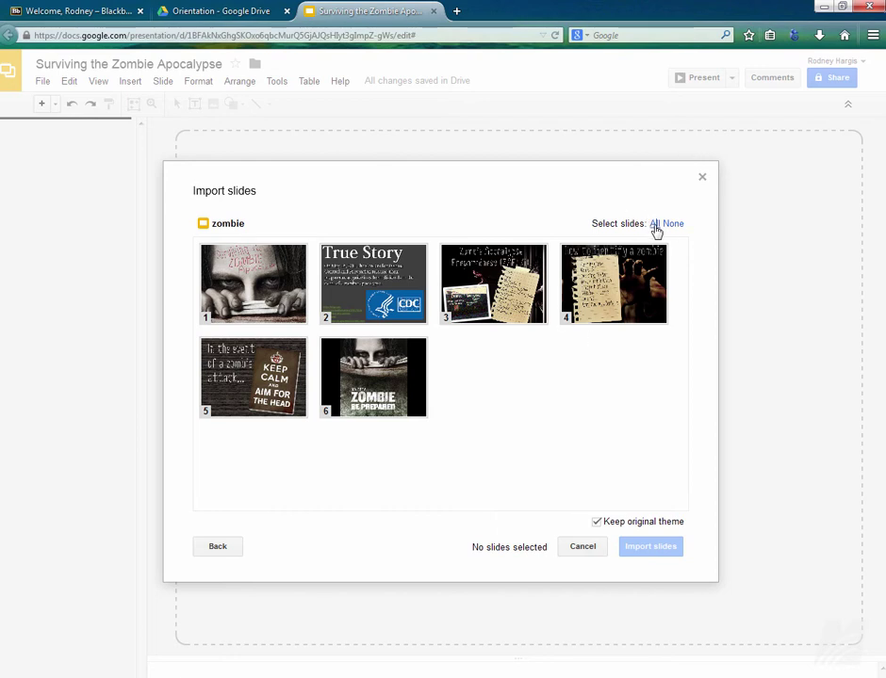
left_click(655, 225)
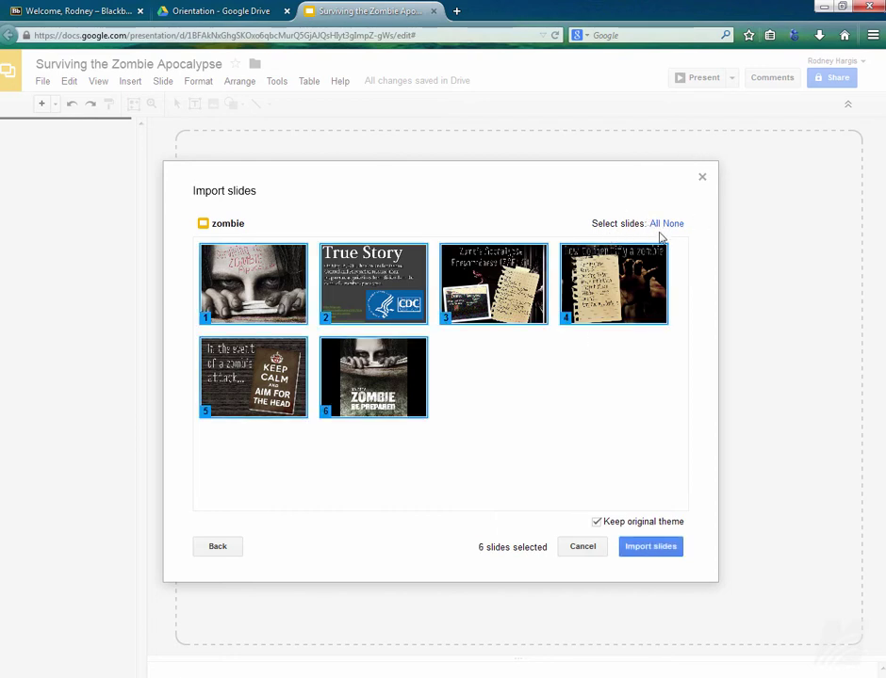
left_click(652, 548)
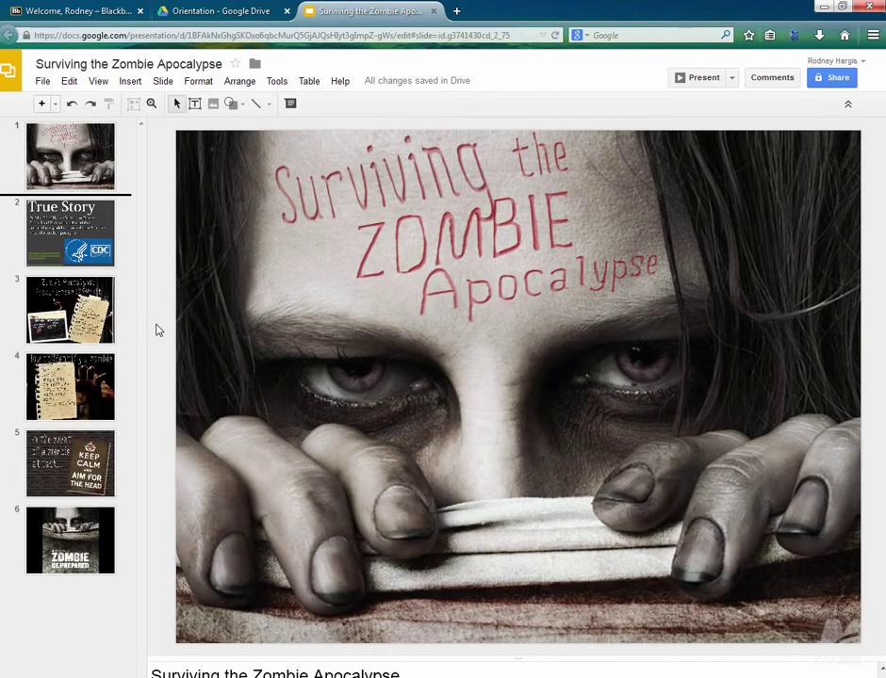
Look through the imported slides from the second to the last and return to the first slide
left_click(70, 240)
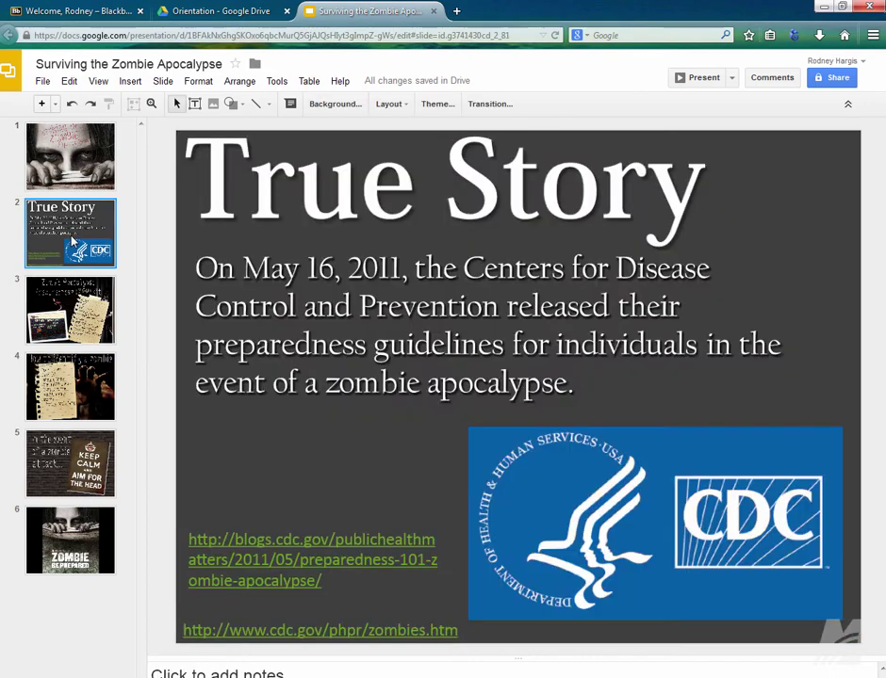
left_click(83, 331)
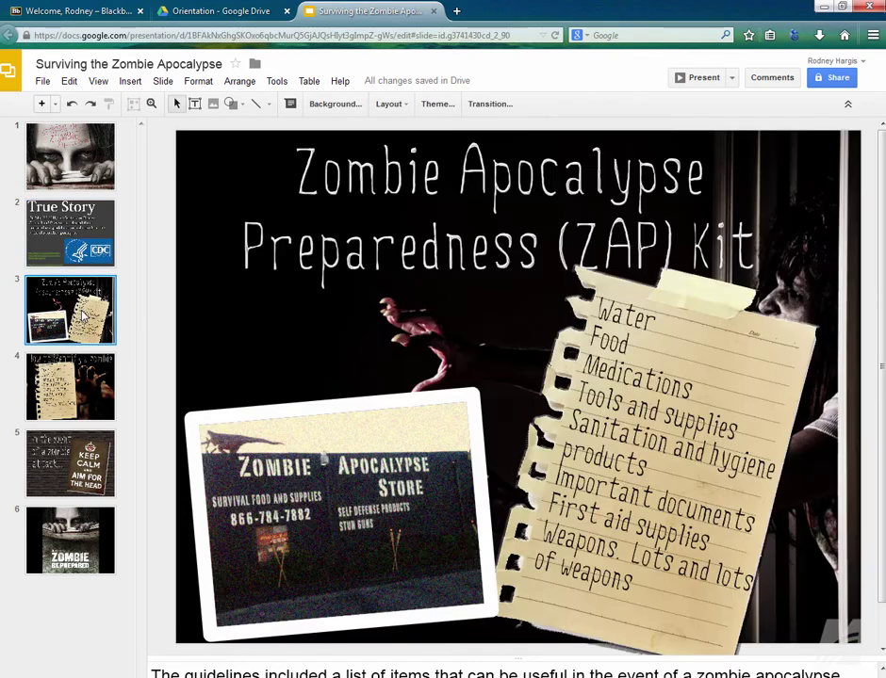
left_click(83, 415)
left_click(73, 457)
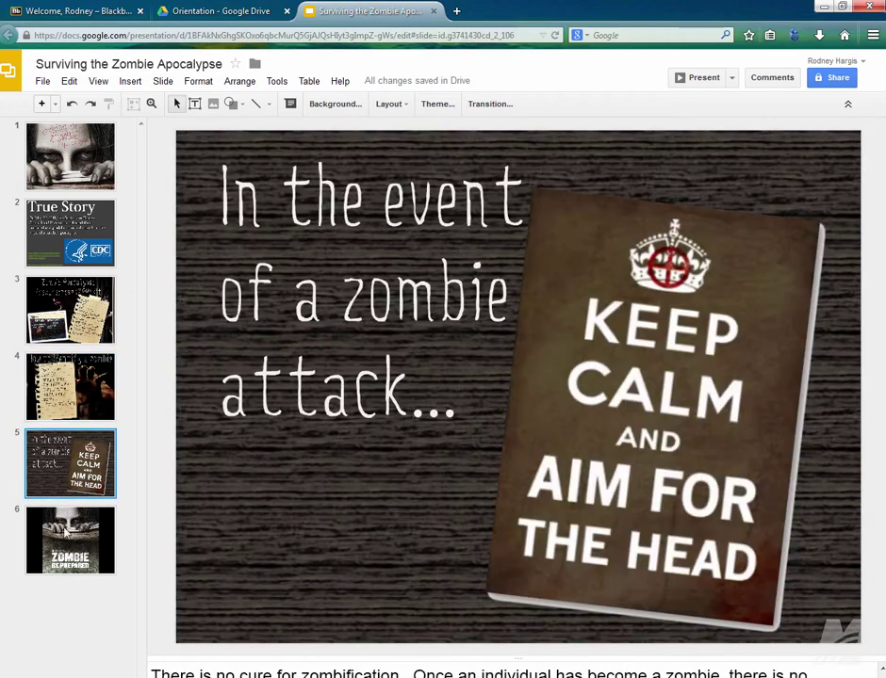
left_click(63, 552)
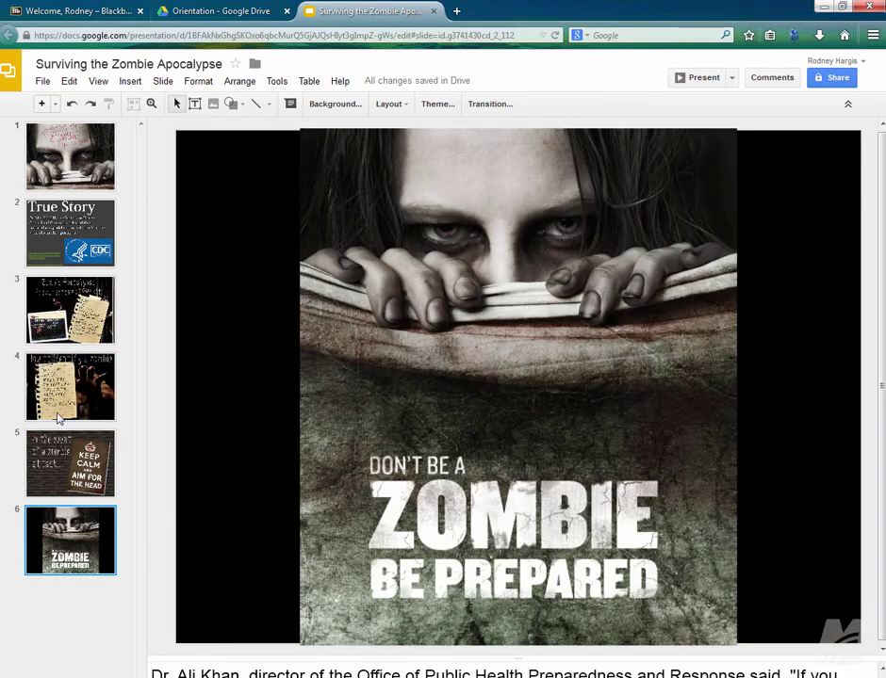
left_click(62, 148)
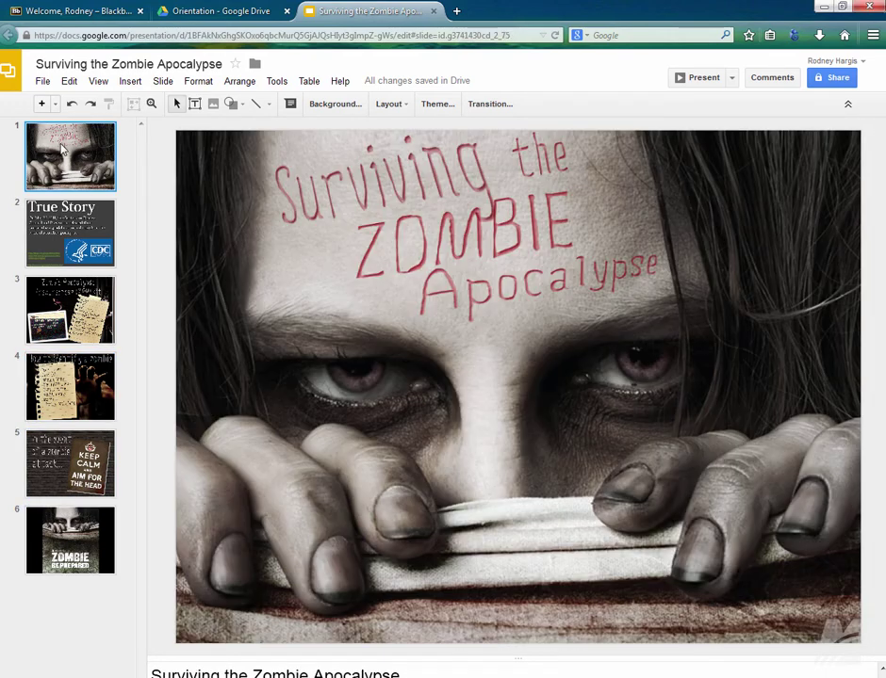
Share the presentation with anyone with the link as Can view, and copy the sharing link
left_click(832, 79)
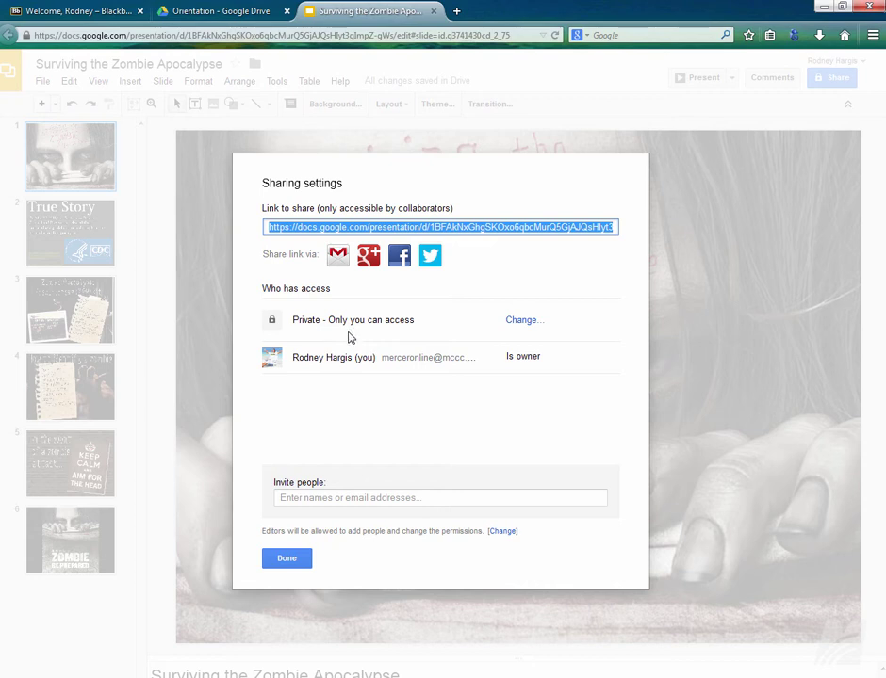
left_click(529, 323)
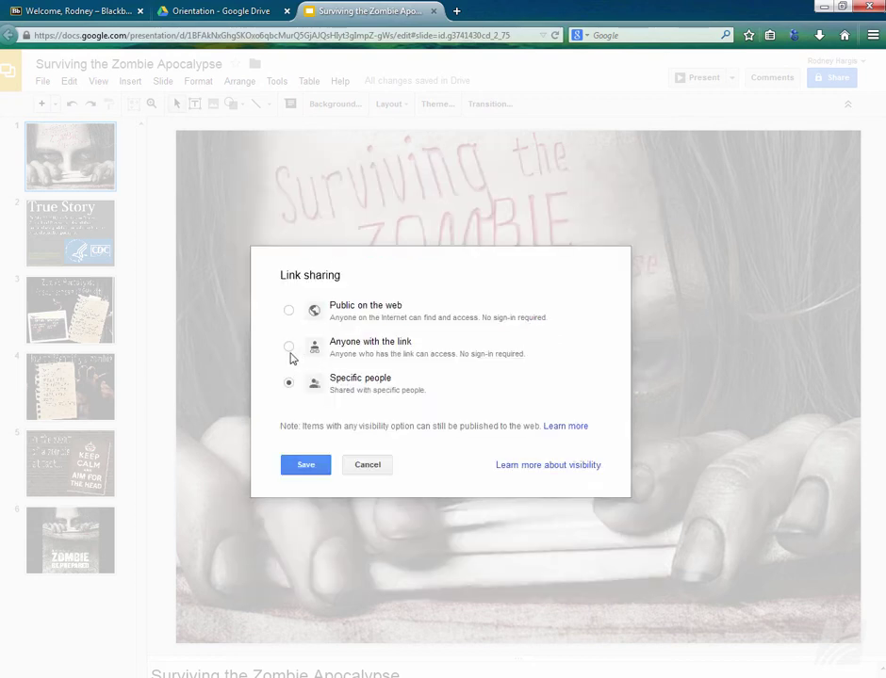
left_click(290, 348)
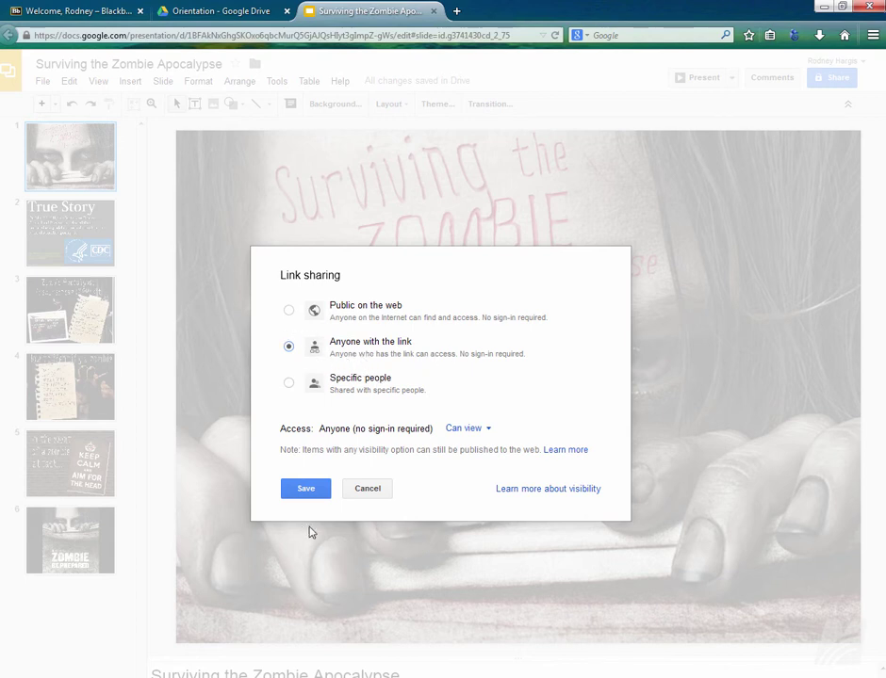
left_click(307, 495)
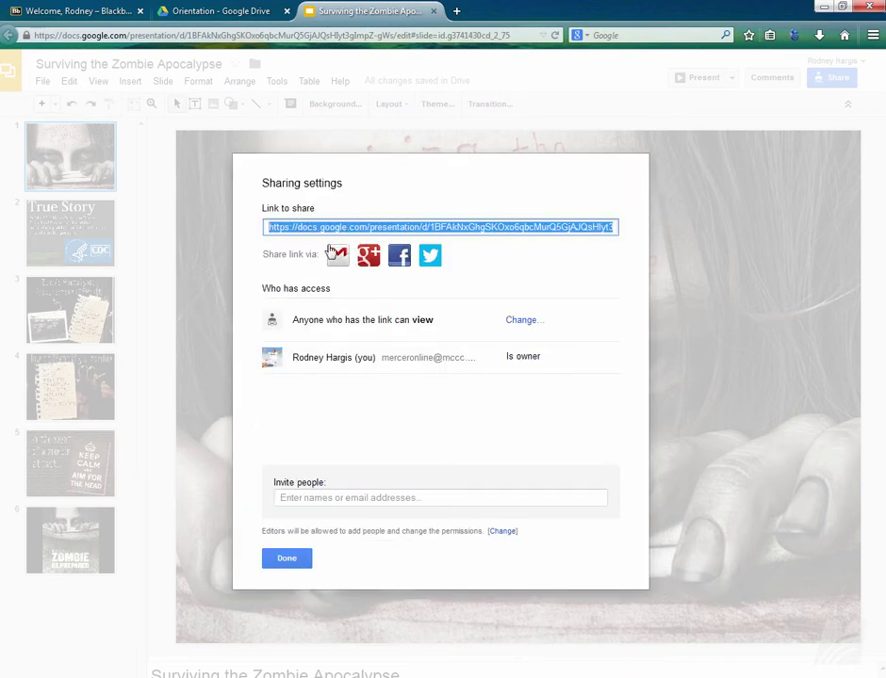
right_click(359, 228)
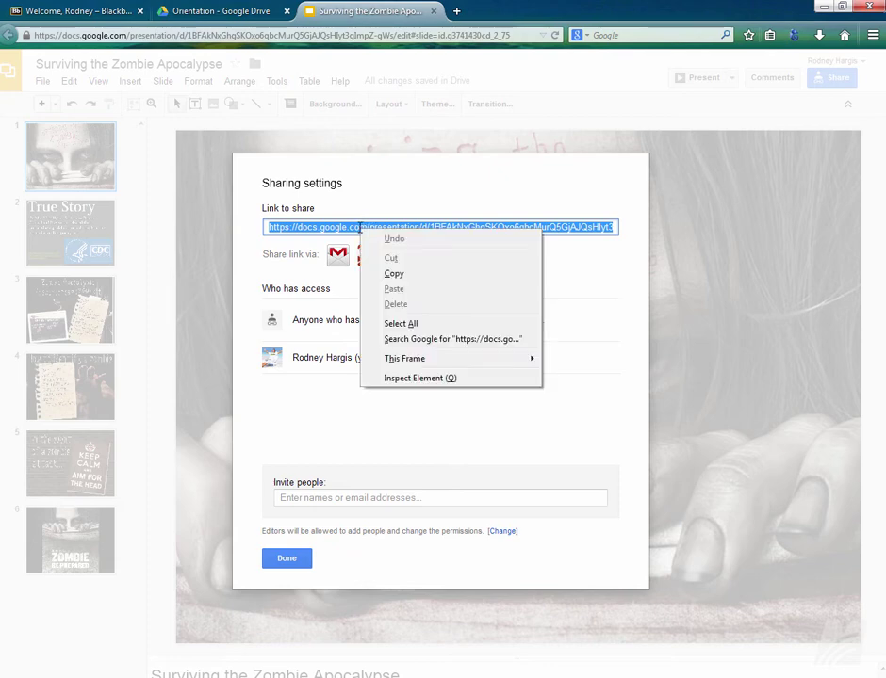
left_click(399, 274)
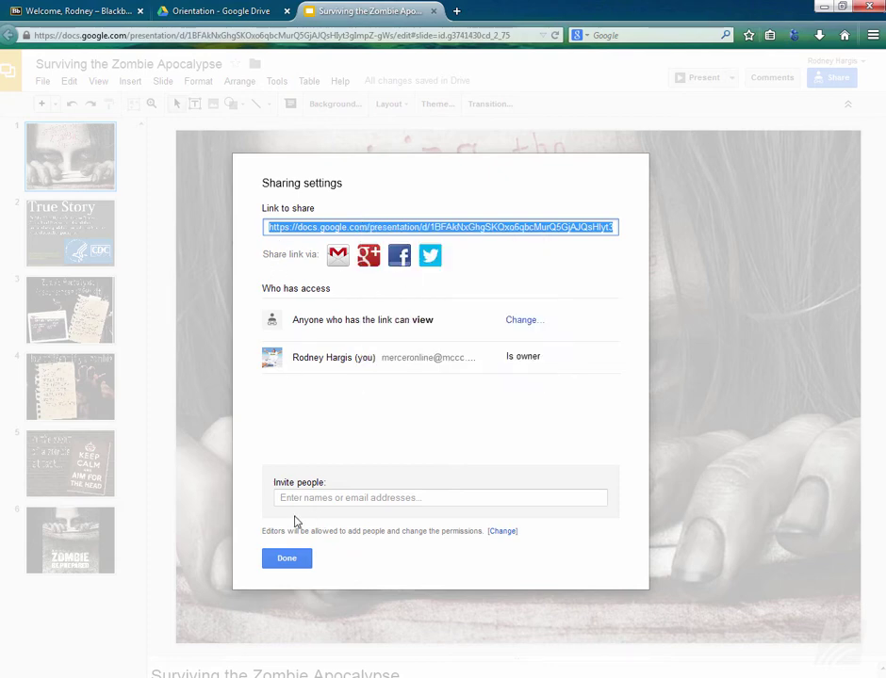
left_click(299, 559)
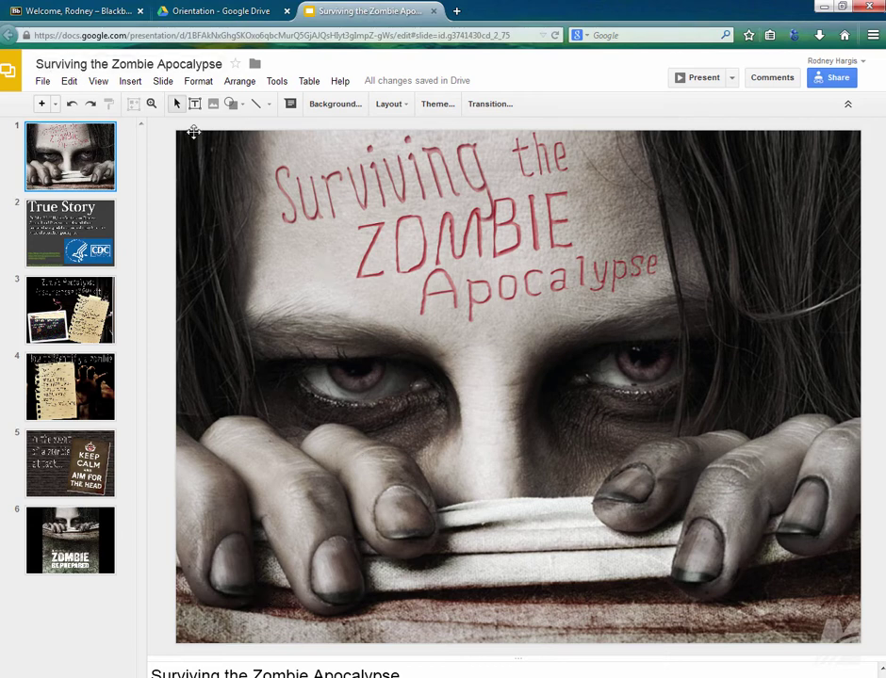
Draw a wide, flat rectangle along the lower edge of the first slide, spanning from its middle-left to near the right edge
left_click(233, 104)
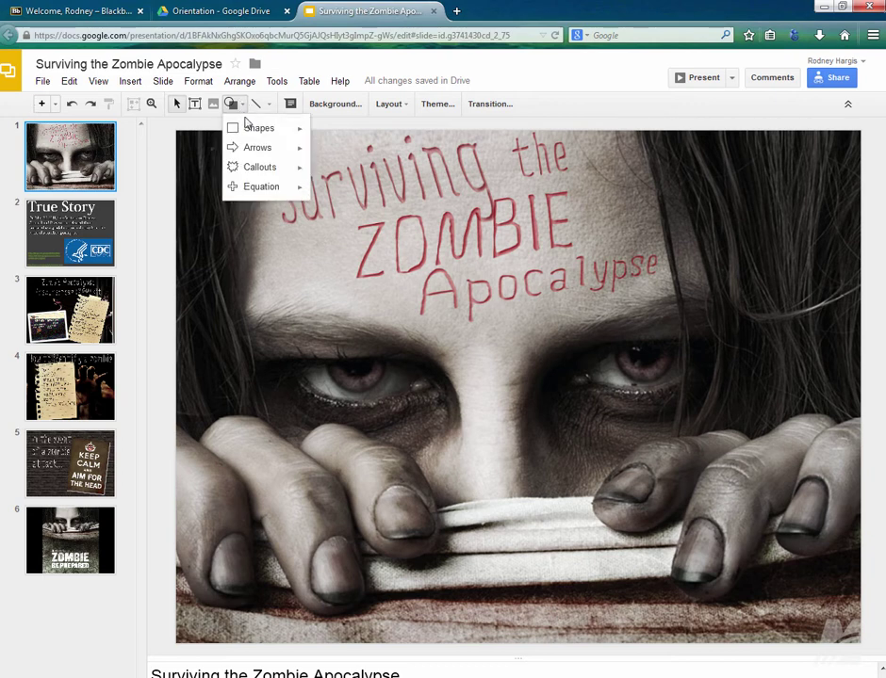
mouse_move(292, 129)
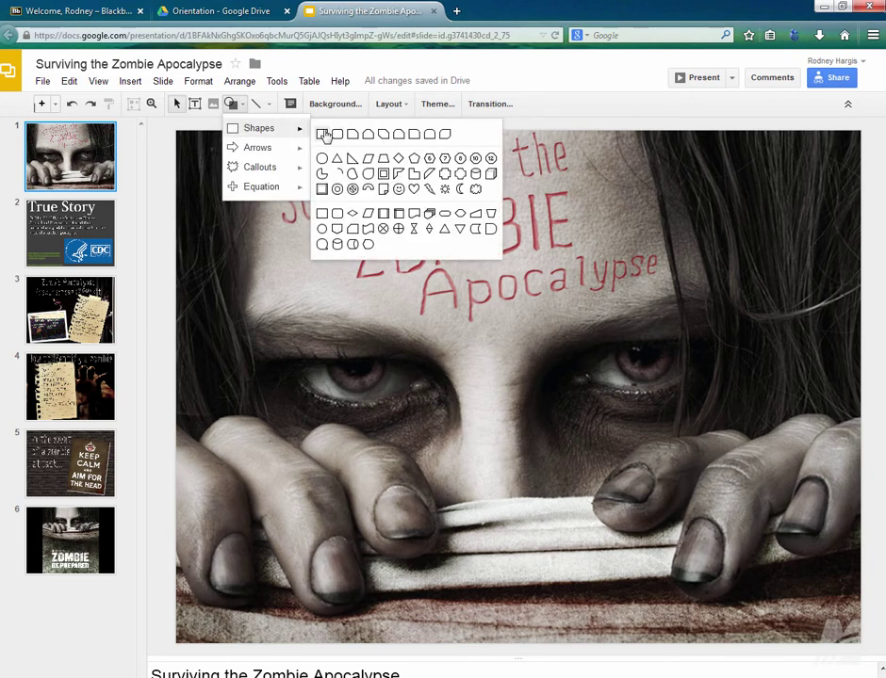
left_click(323, 135)
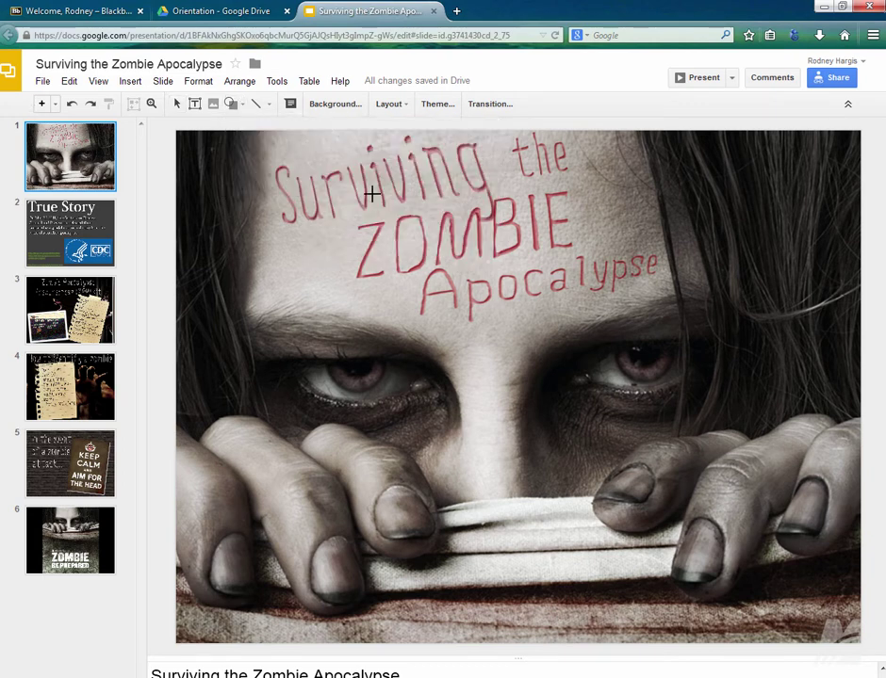
left_click_drag(411, 596, 850, 642)
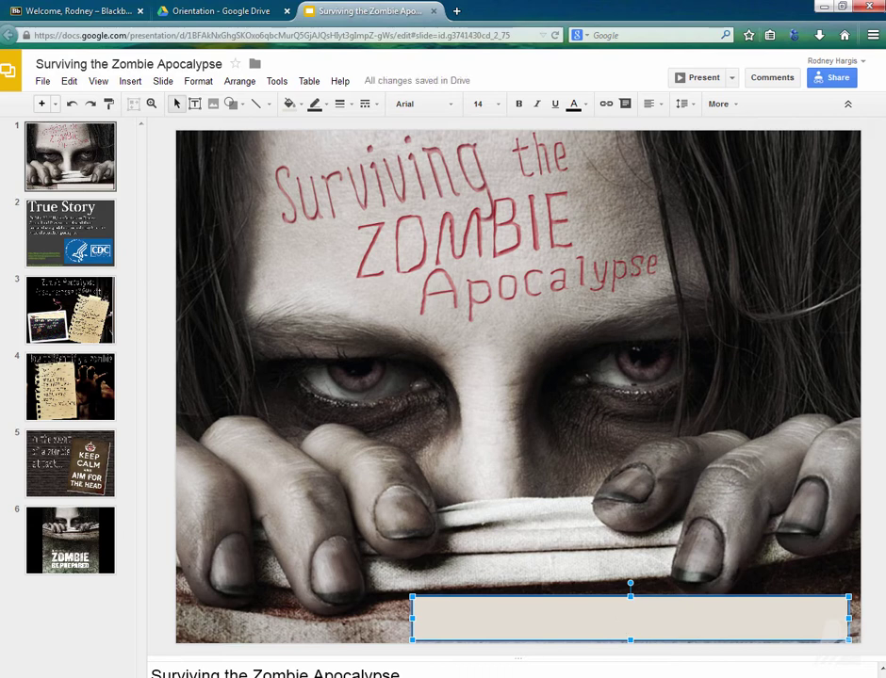
Label the rectangle "Printable Version of this Presentation" and shorten it from its left edge to fit the text
type("Printable Version of this Presentation")
key("ctrl+a")
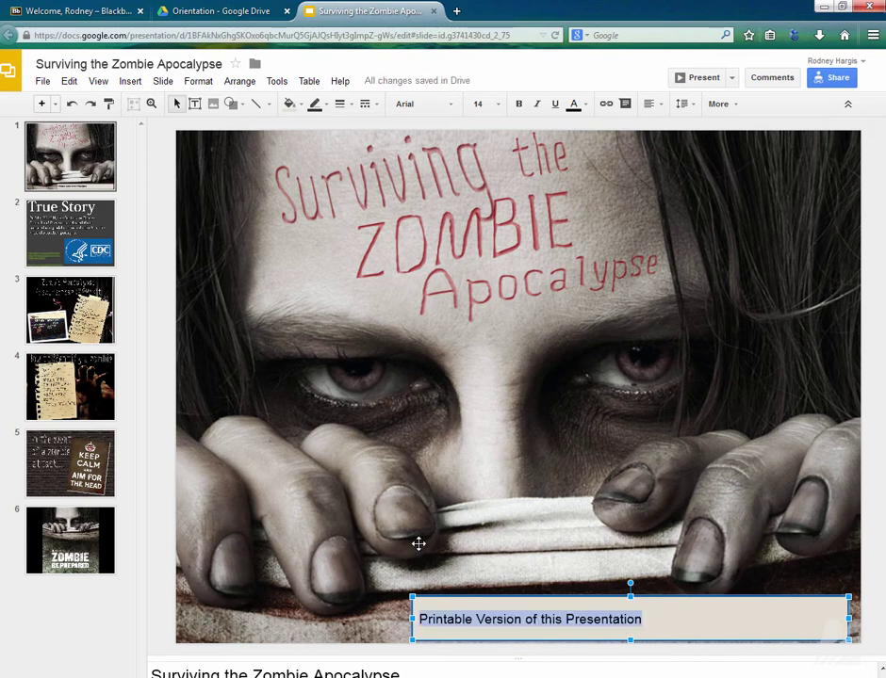
left_click(492, 622)
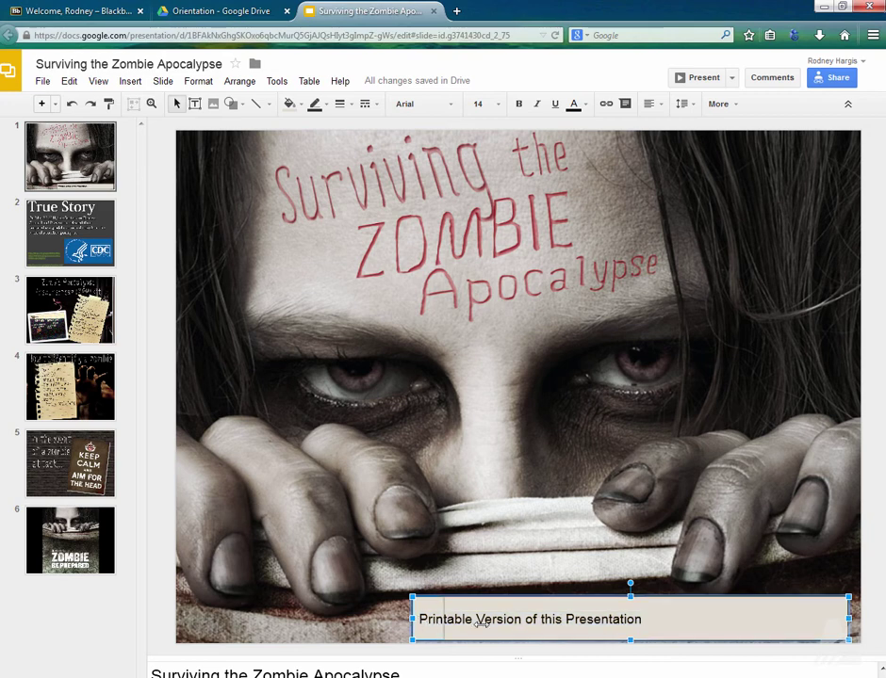
left_click_drag(412, 619, 566, 617)
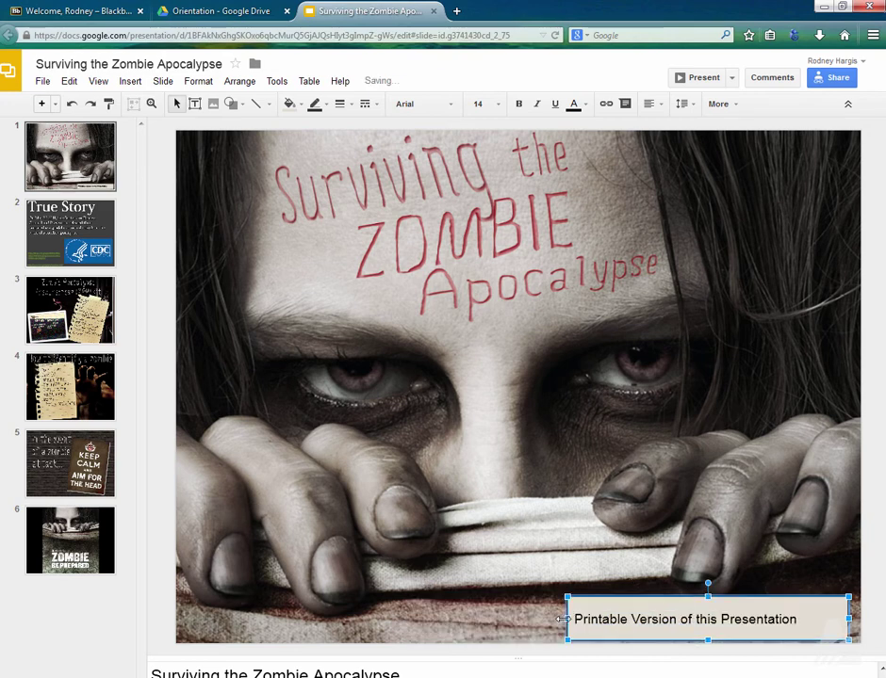
Narrow the label box further so its text wraps onto two lines, and right-align the text
left_click_drag(634, 622, 634, 620)
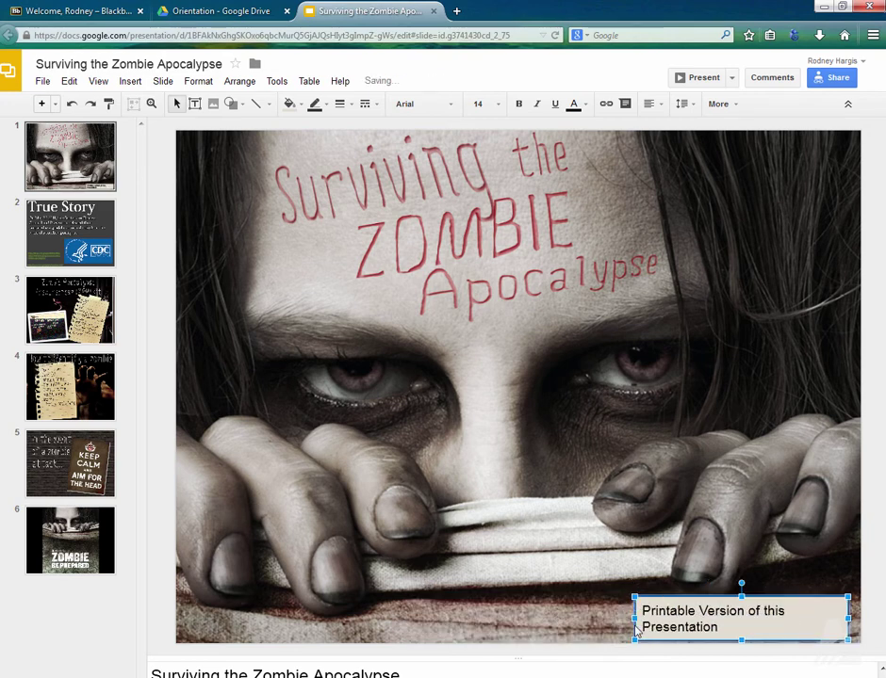
left_click(652, 104)
left_click(690, 124)
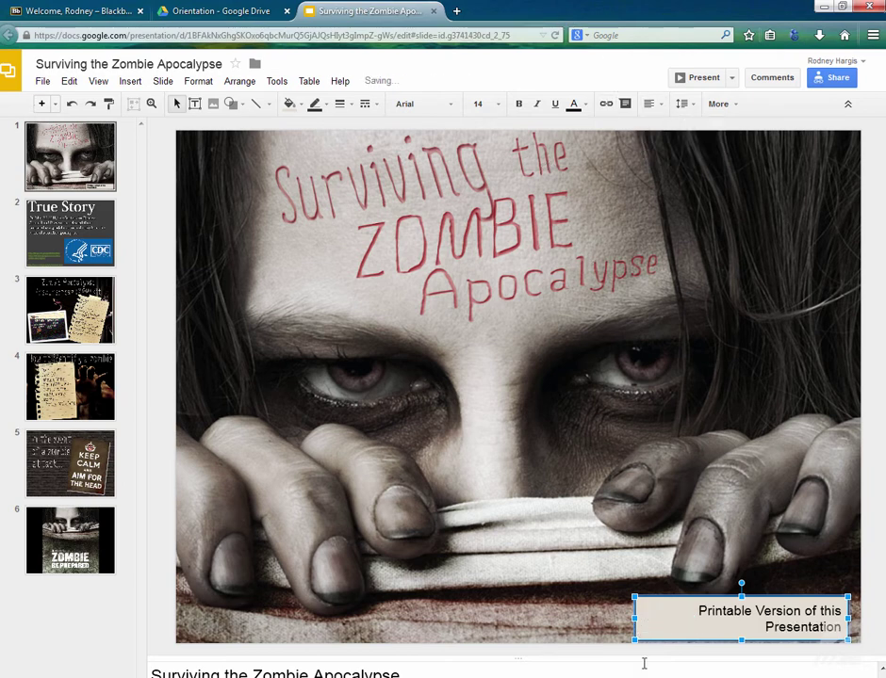
Fit the label on one centered line in a wider box and place the box in the slide's lower-right corner
left_click_drag(635, 614, 562, 622)
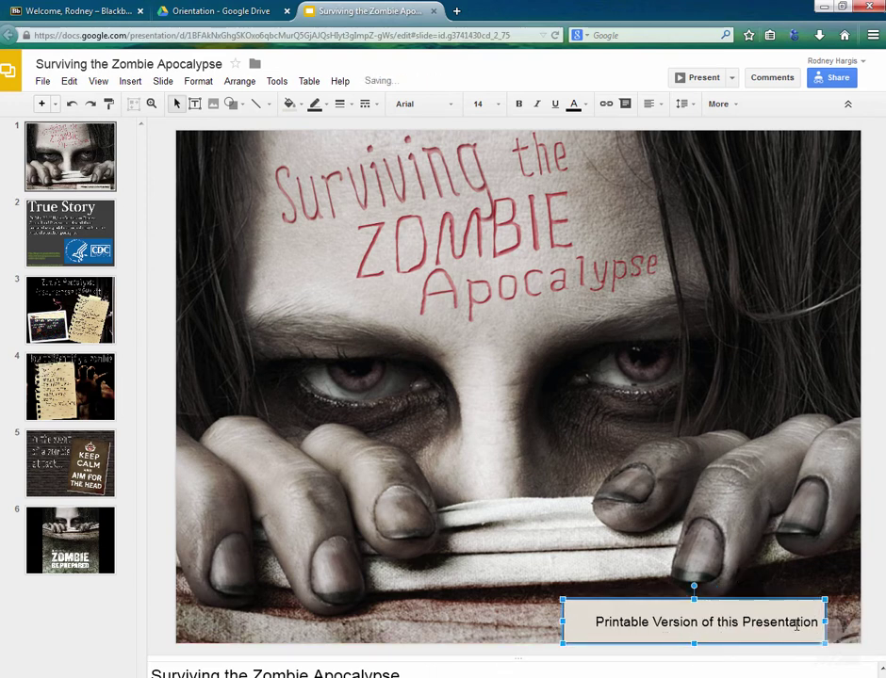
left_click_drag(825, 618, 843, 619)
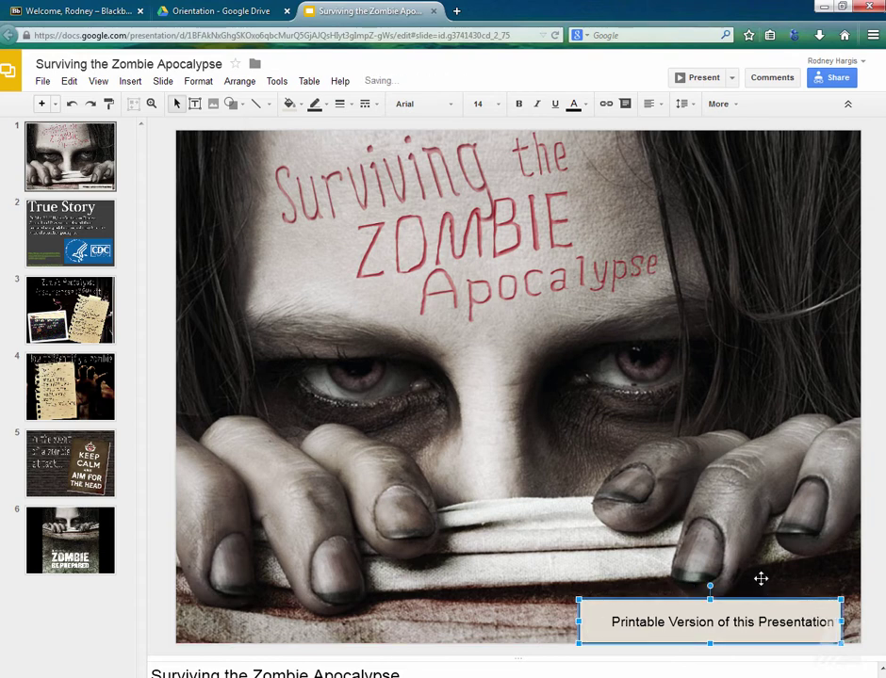
left_click(653, 105)
left_click(673, 125)
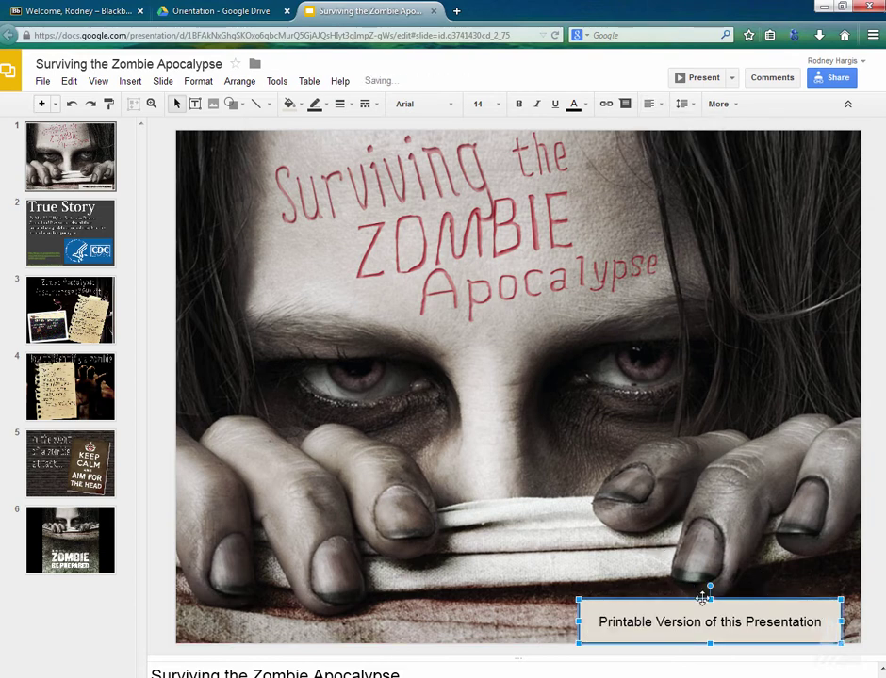
left_click_drag(708, 599, 725, 599)
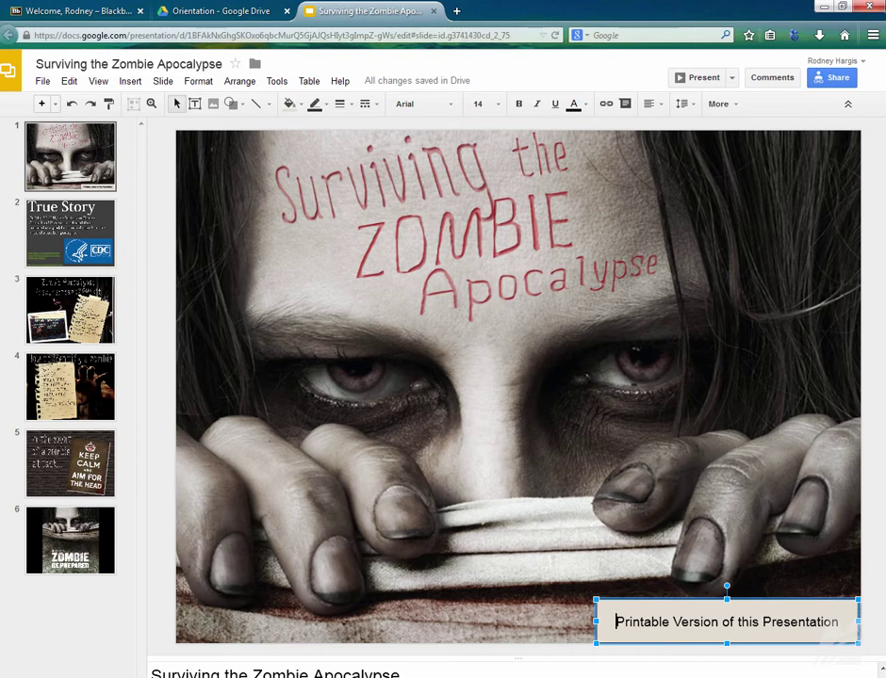
Link the whole label text in the rectangle to the copied sharing link of the presentation
key("shift+End")
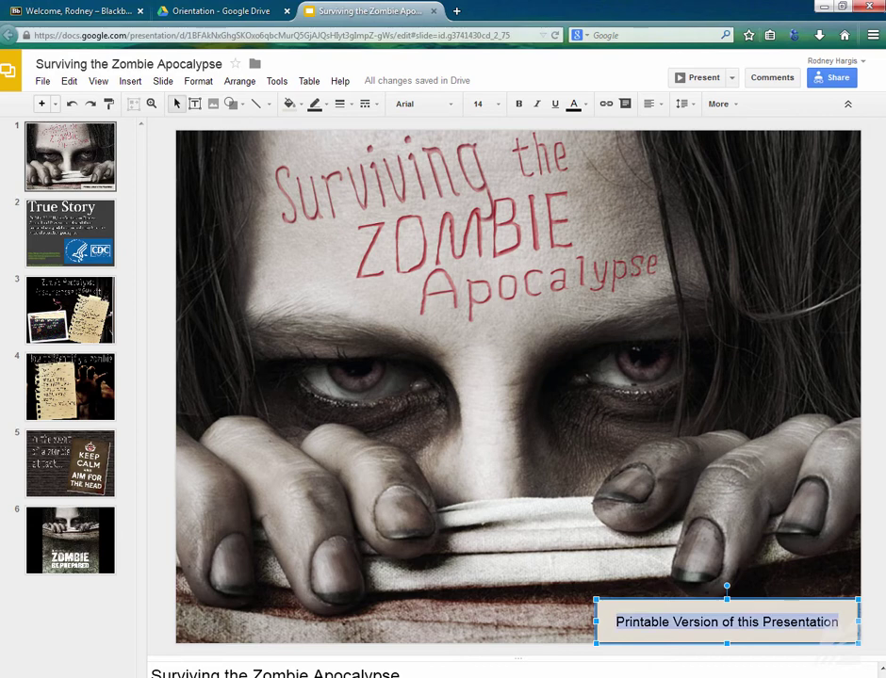
key("ctrl+k")
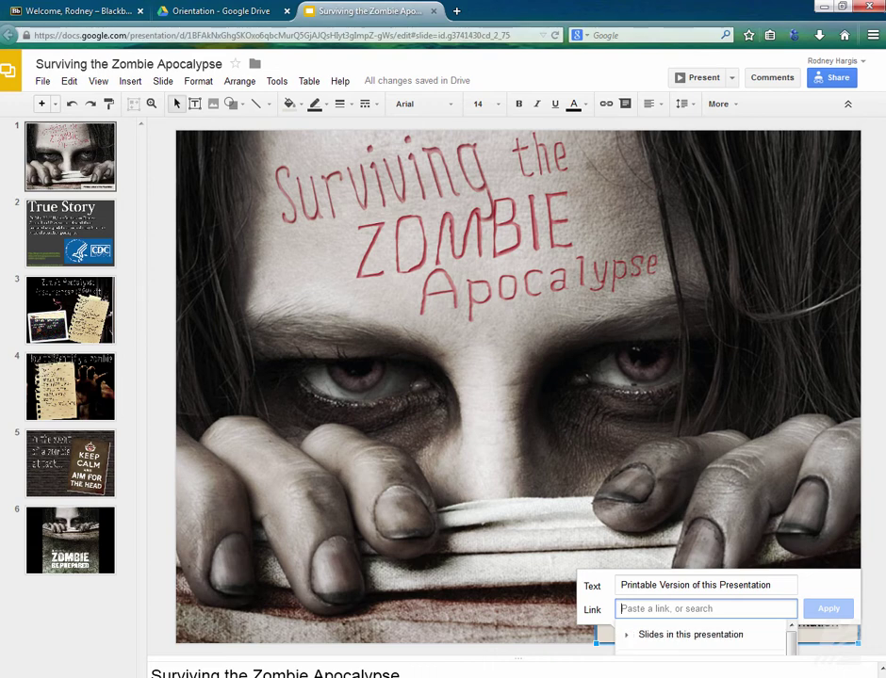
key("ctrl+v")
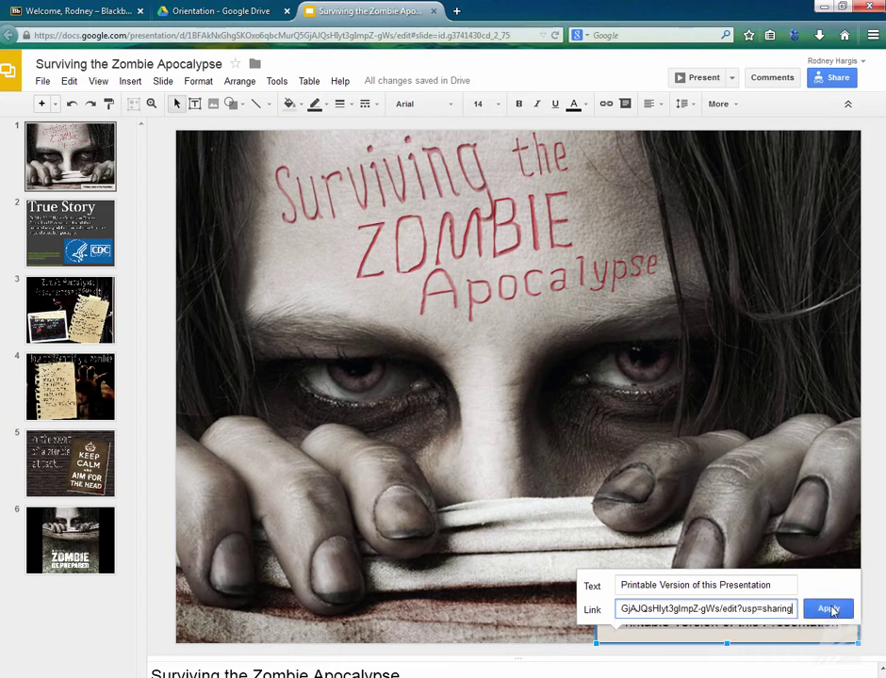
left_click(829, 609)
left_click(567, 617)
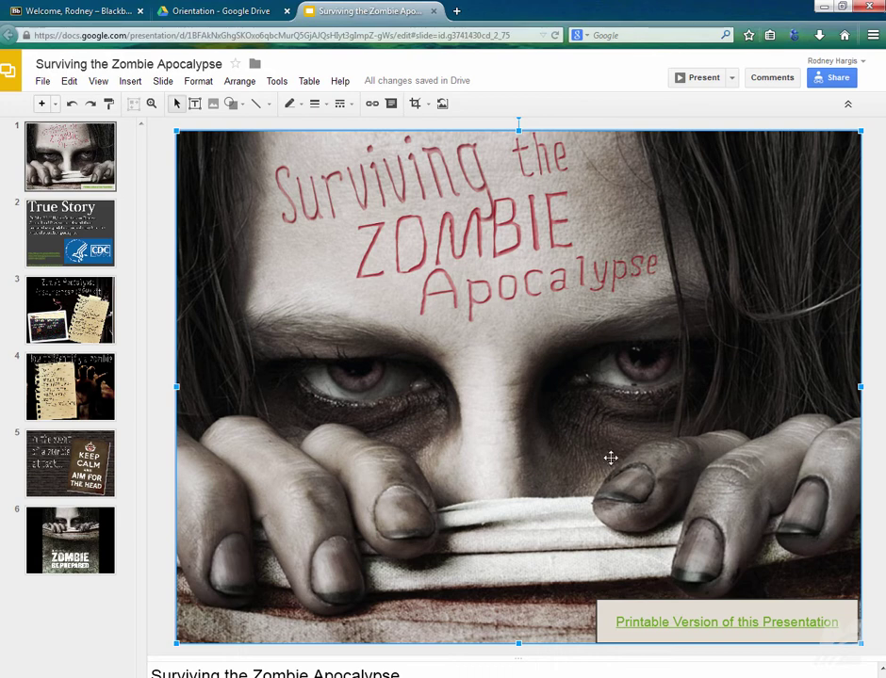
Change the color of the linked label text to a light red
left_click(673, 623)
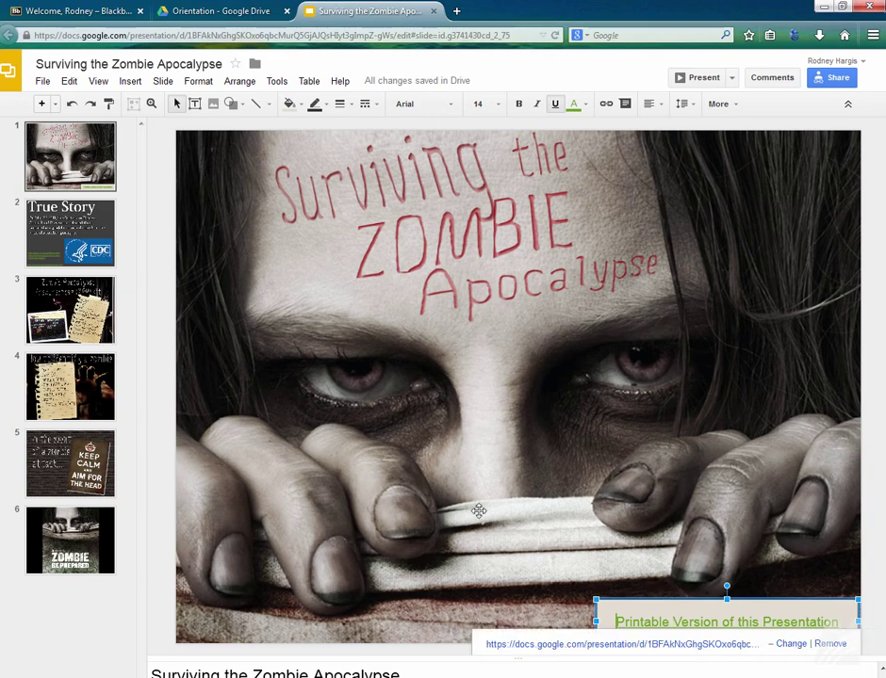
key("ctrl+a")
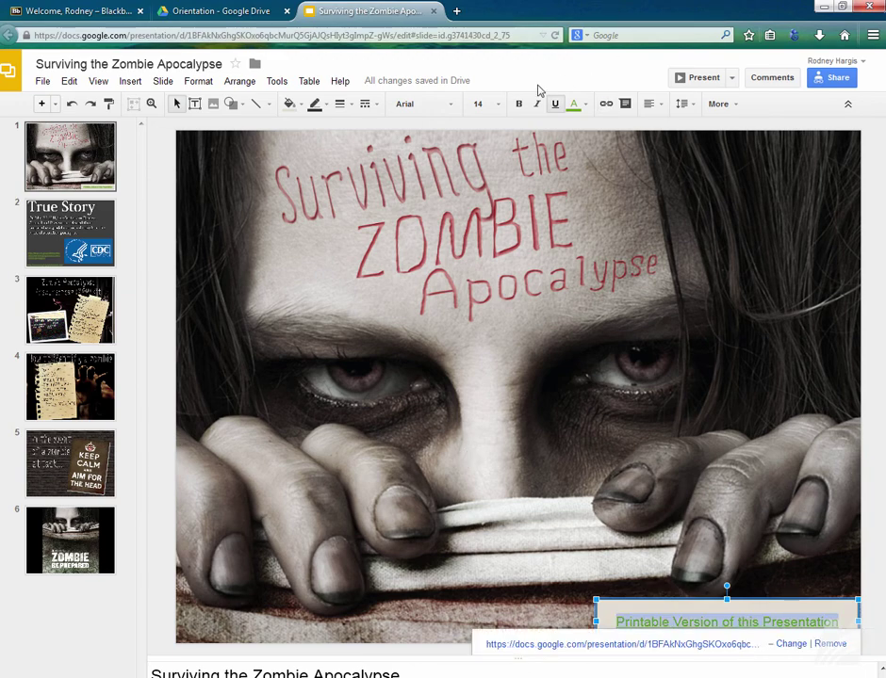
left_click(585, 106)
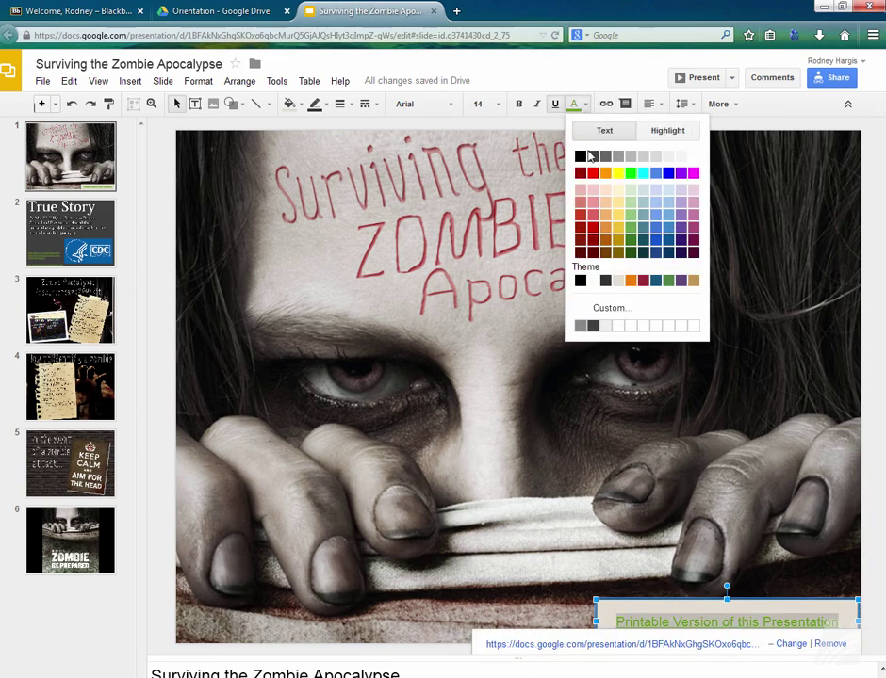
left_click(592, 216)
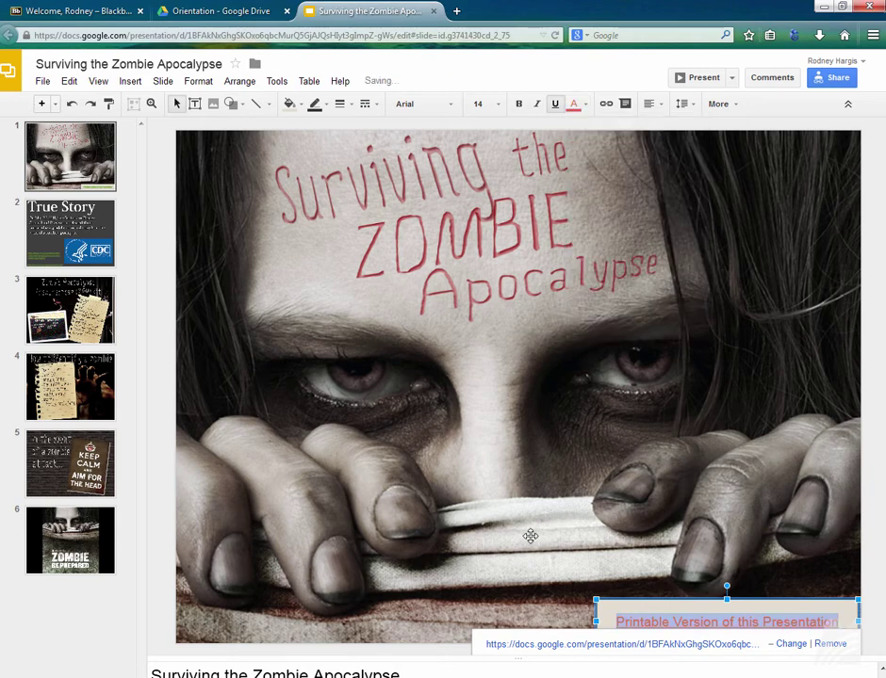
left_click(529, 533)
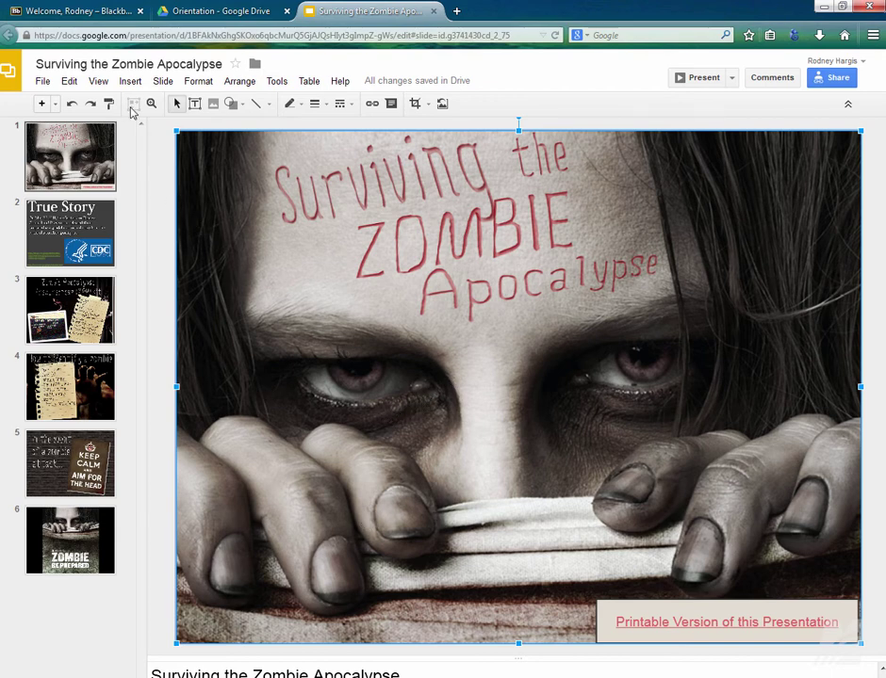
Publish the presentation to the web and confirm the publishing
left_click(43, 83)
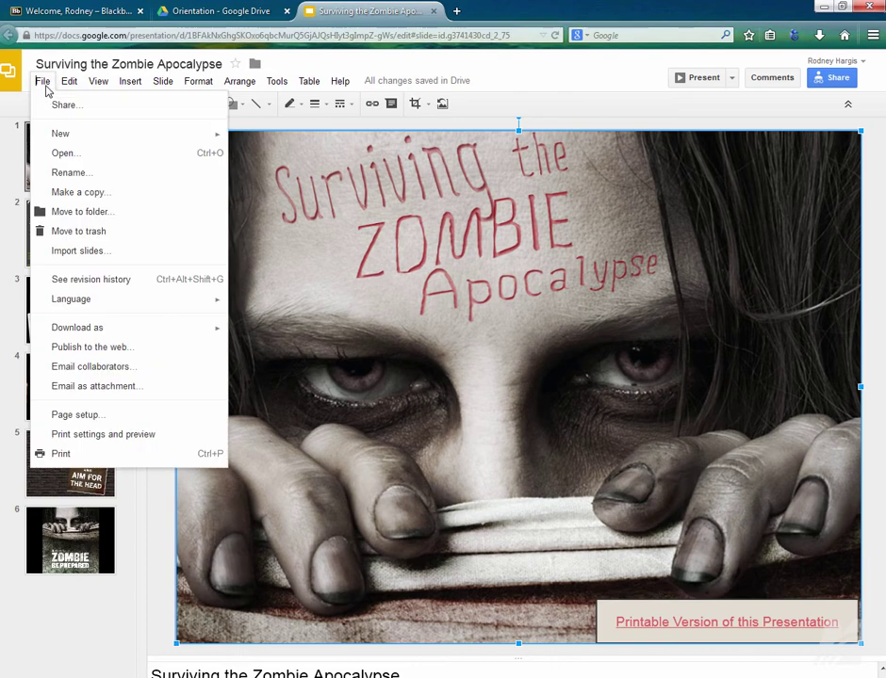
left_click(105, 354)
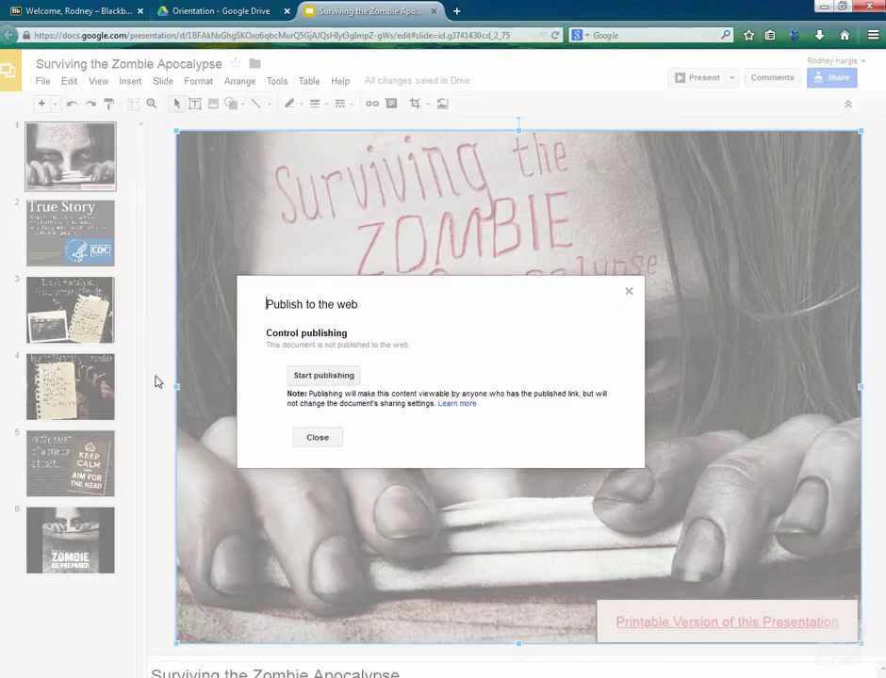
left_click(314, 377)
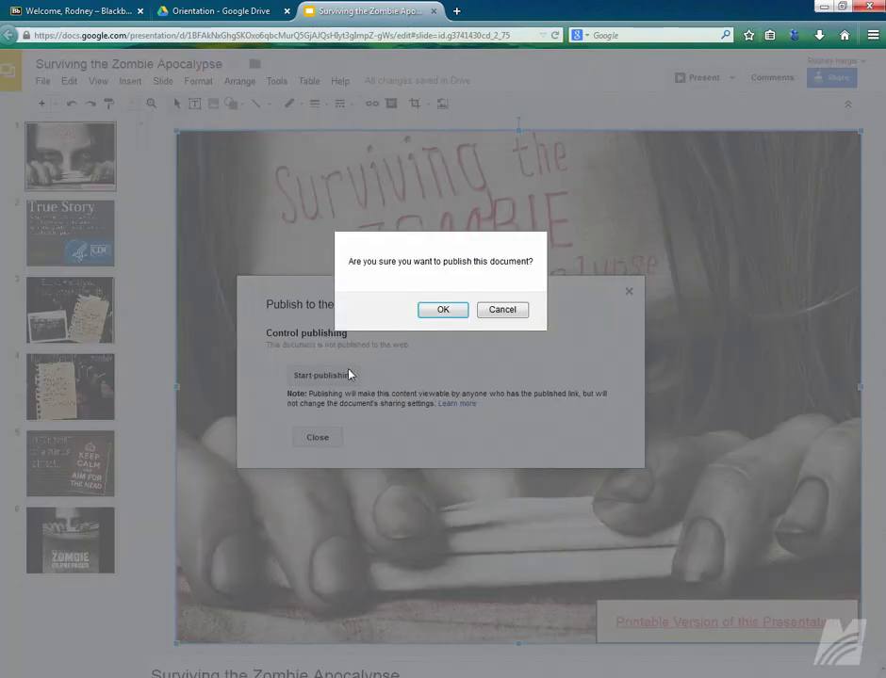
left_click(449, 317)
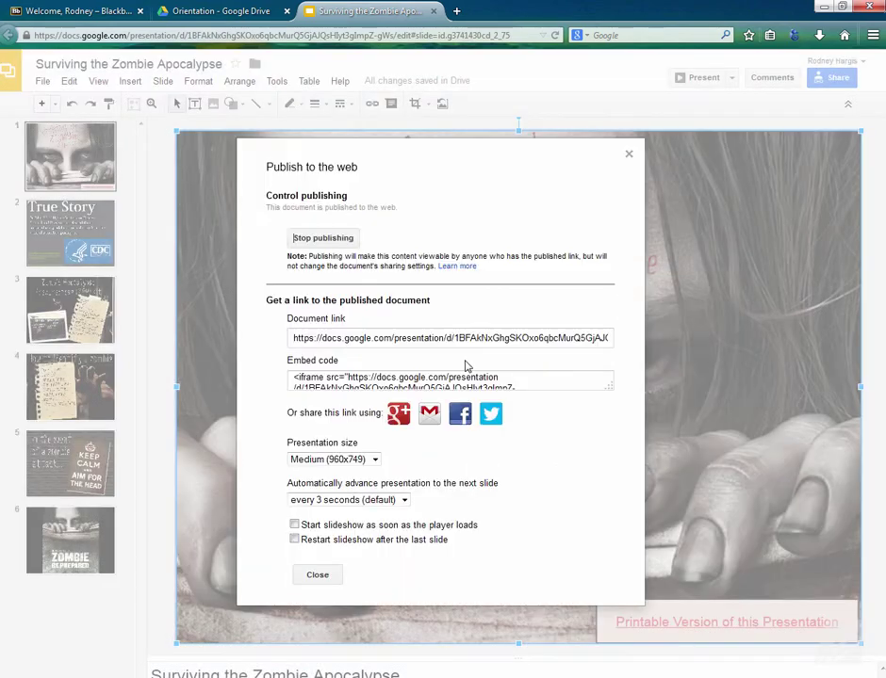
Copy the full embed code of the published presentation at the Medium (960x749) size
left_click(317, 338)
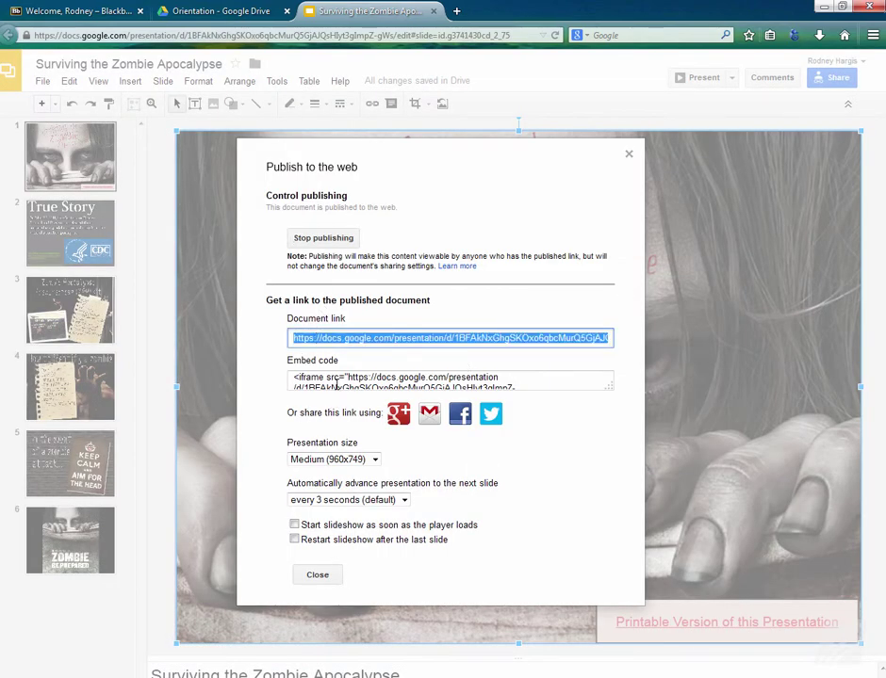
left_click_drag(335, 384, 335, 394)
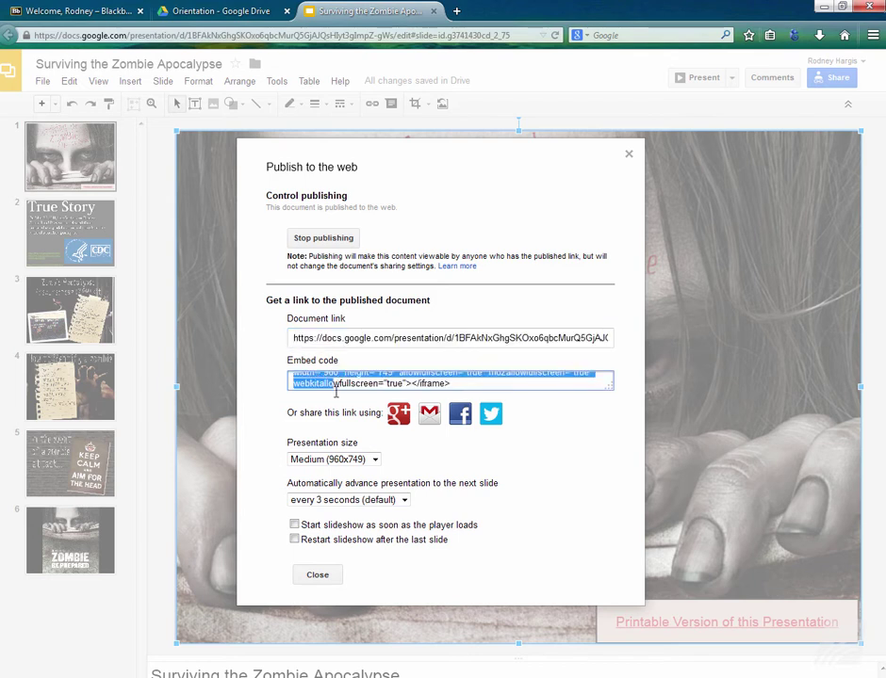
left_click(464, 385)
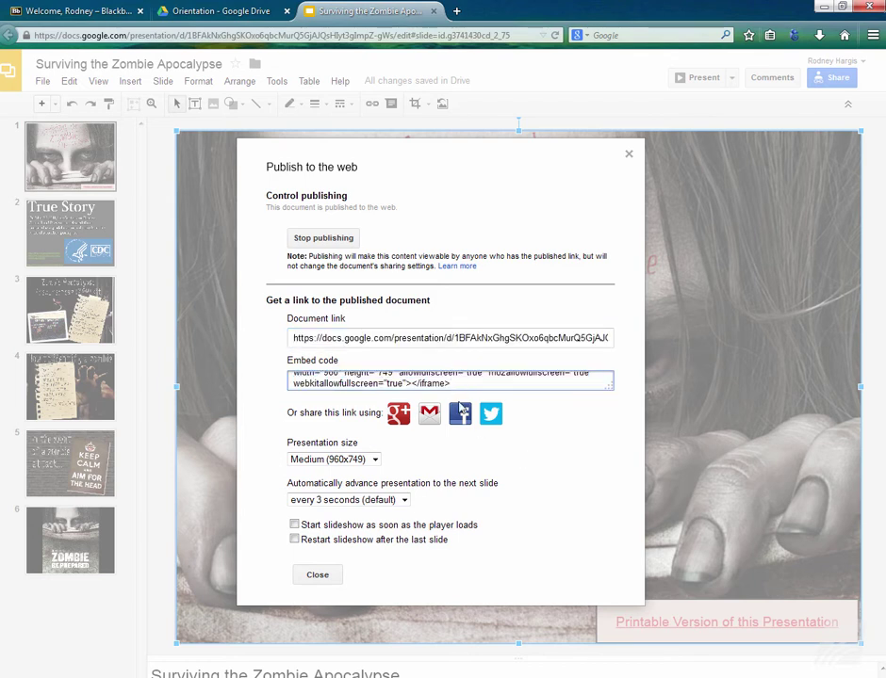
key("ctrl+a")
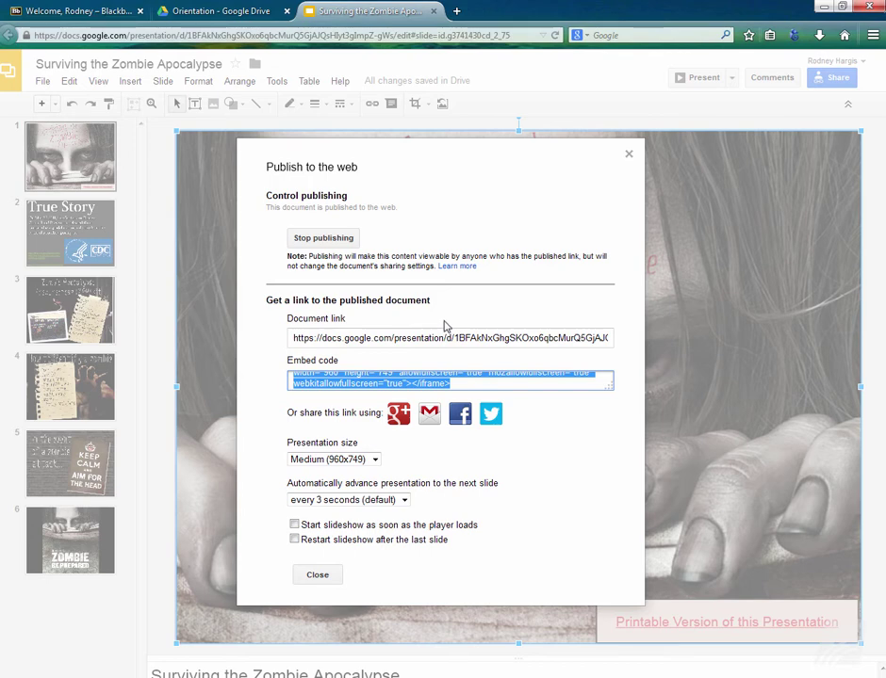
Switch to Blackboard and open the Lessons area of the Other Other Sandbox course
left_click(62, 9)
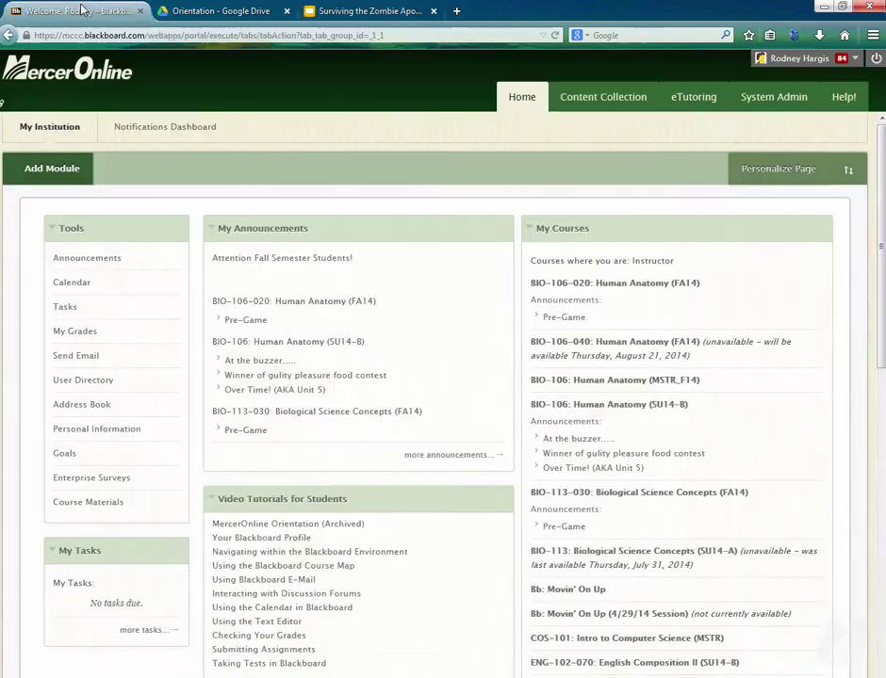
scroll(540, 506, "down", 7)
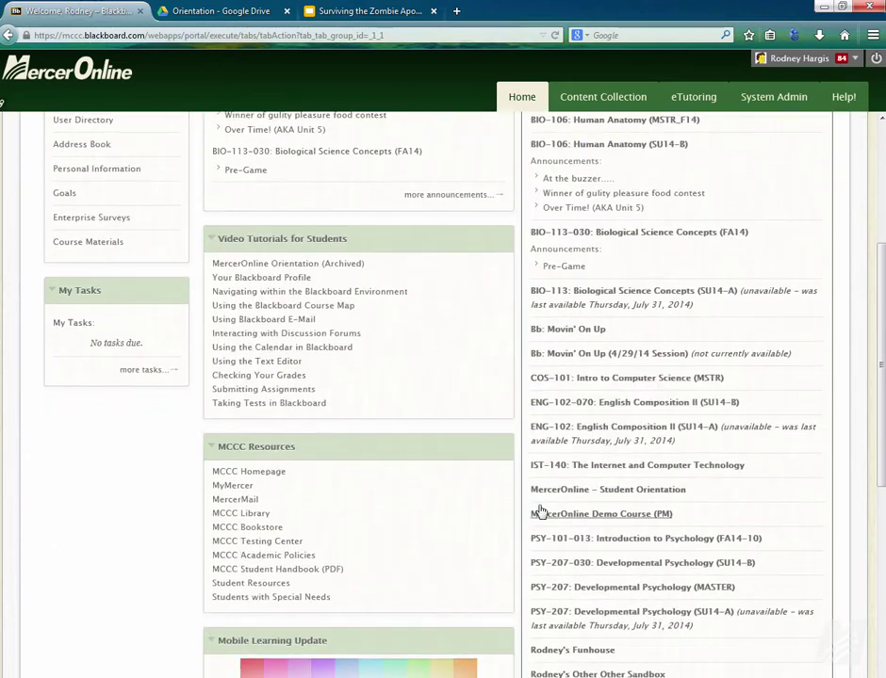
scroll(351, 488, "down", 3)
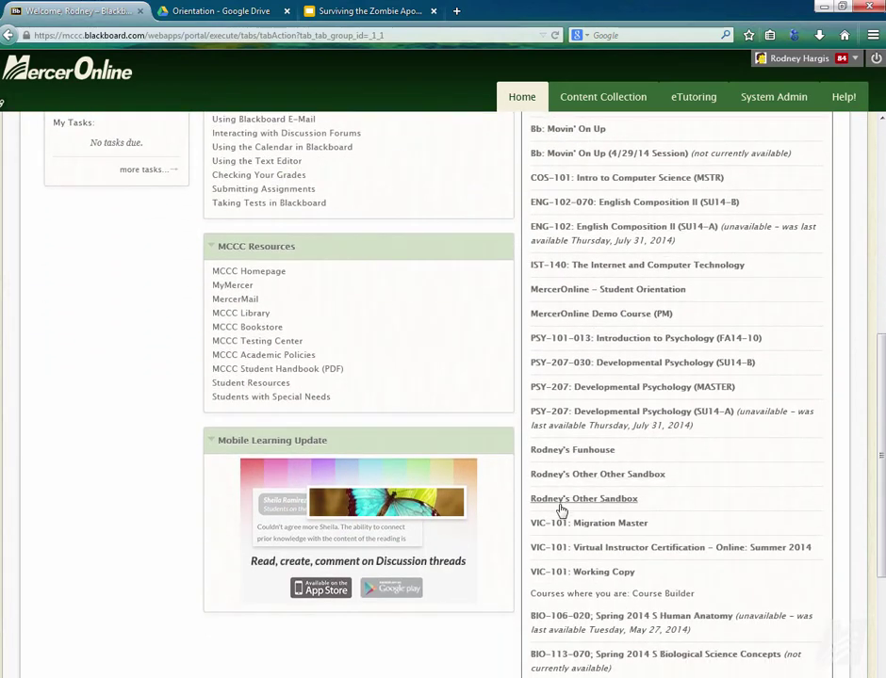
left_click(535, 476)
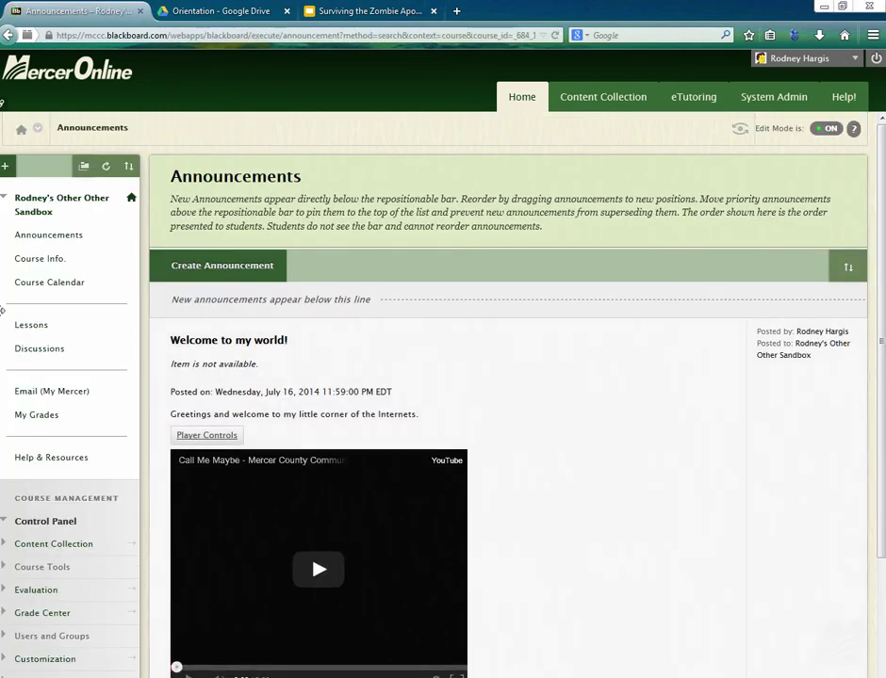
left_click(34, 326)
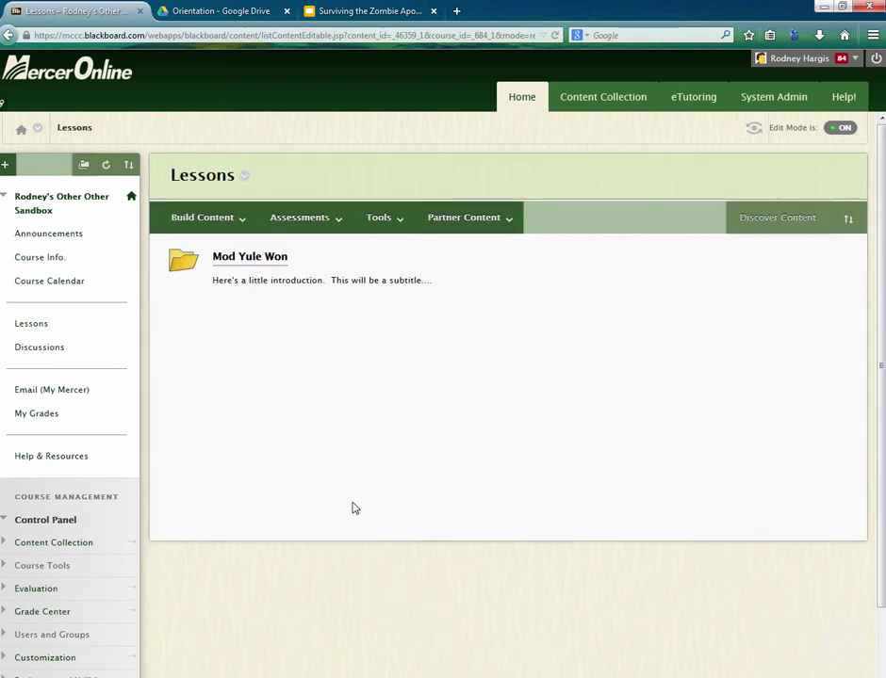
Create a blank page in Lessons and name it "Surviving the Zombie Apocalypse"
left_click(215, 220)
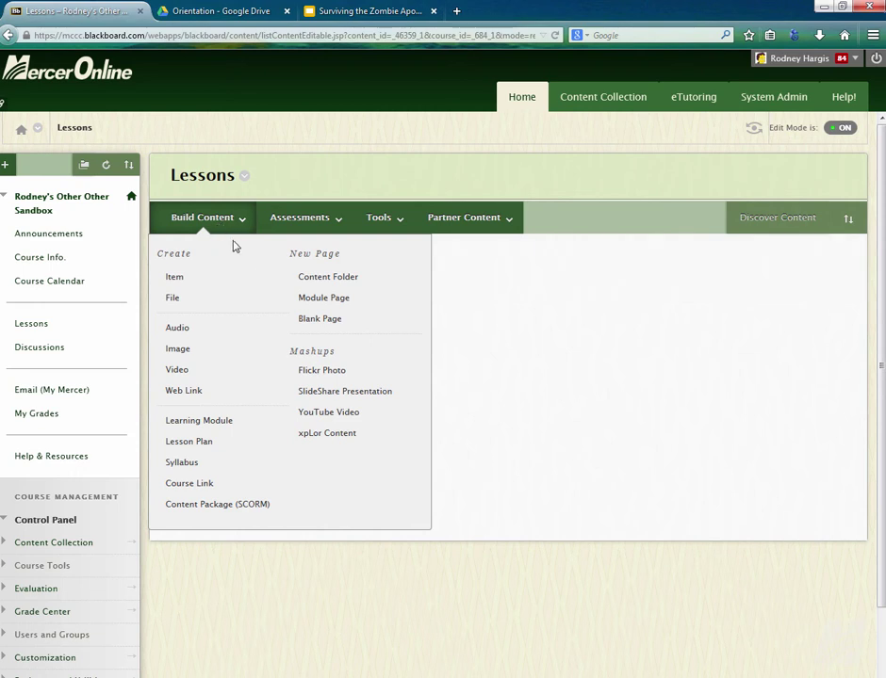
left_click(317, 325)
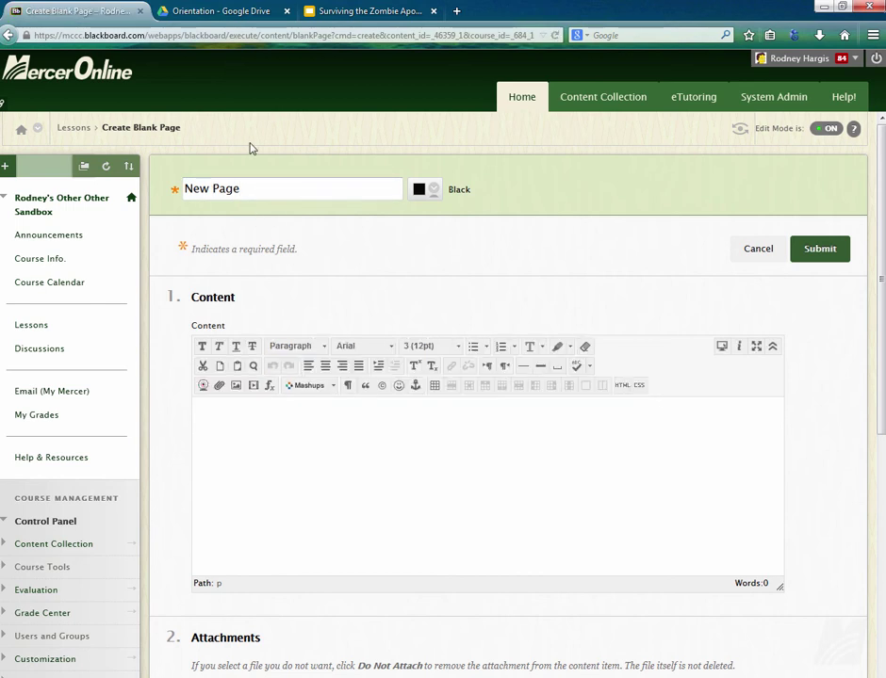
key("ctrl+a")
type("Surviving the Zombie Apocalypse")
Insert the copied iframe embed code into the page content through the HTML code view and update it
left_click(280, 409)
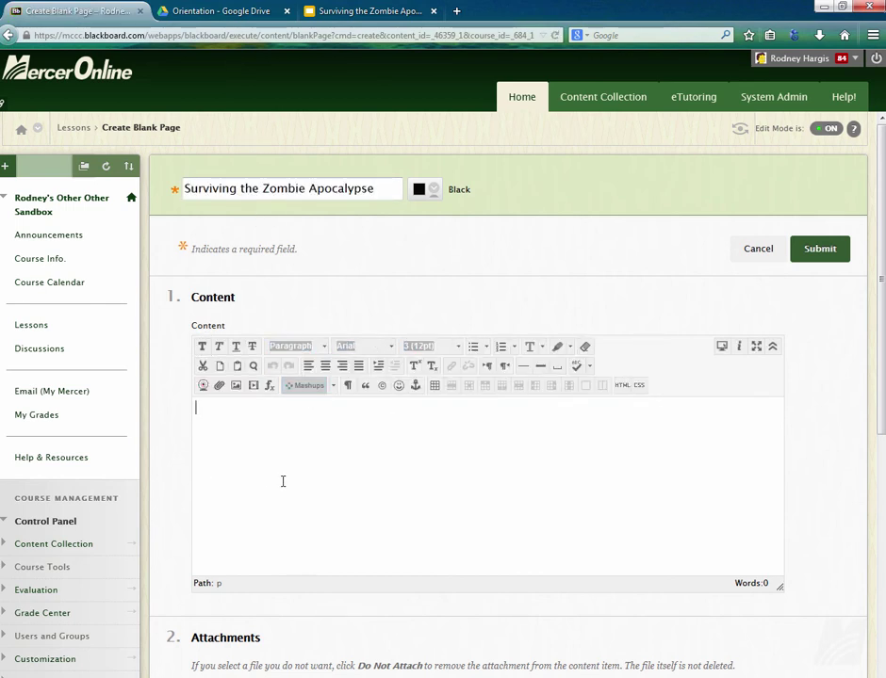
left_click(623, 390)
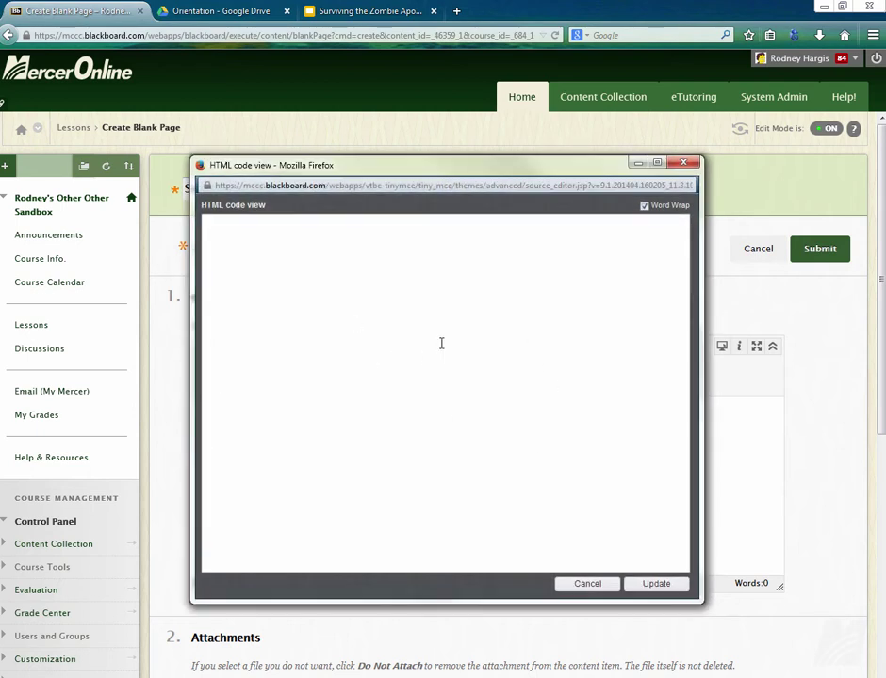
type("<iframe src=\"https://docs.google.com/presentation/d/1BFAkNxGhgSKOxo6qbcMurQ5GjAJQsHIyt3gImpZ-gWs/embed?start=false&loop=false&delayms=3000\" frameborder=\"0\" width=\"960\" height=\"749\" allowfullscreen=\"true\" mozallowfullscreen=\"true\" webkitallowfullscreen=\"true\"></iframe>")
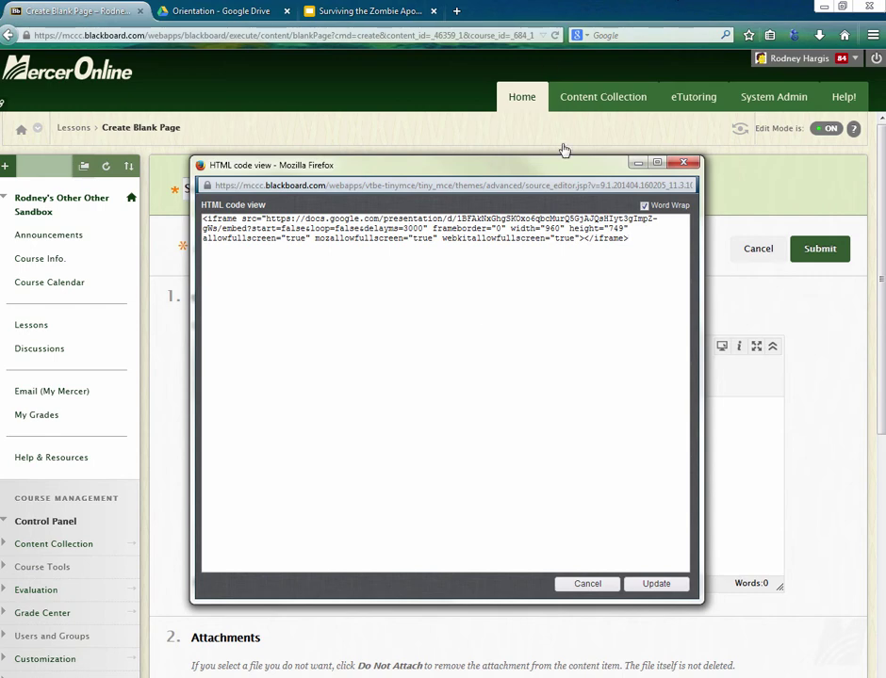
left_click(656, 584)
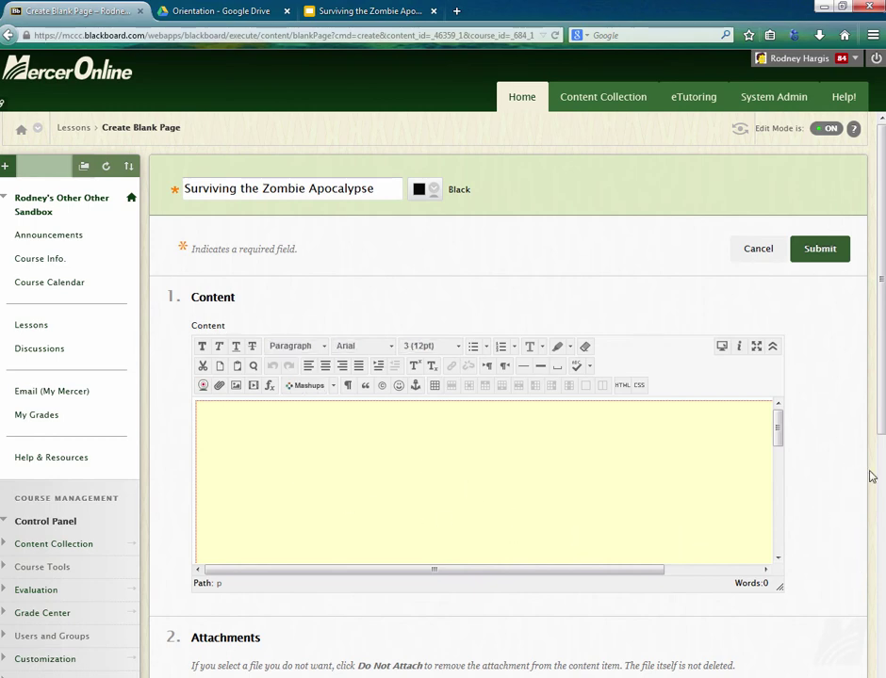
Submit the new blank page with its default options
scroll(843, 530, "down", 3)
scroll(841, 529, "down", 3)
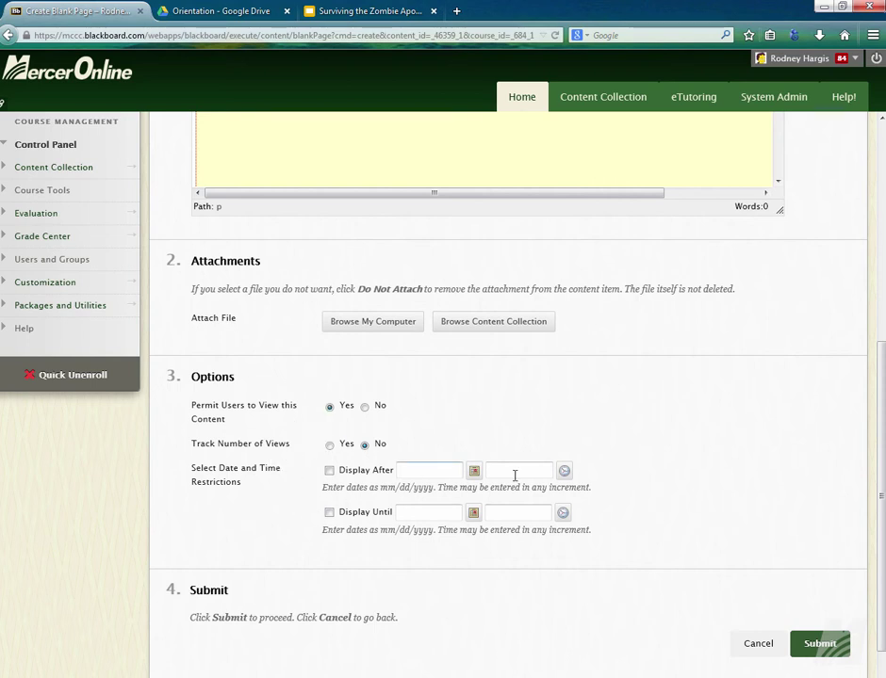
scroll(735, 424, "down", 1)
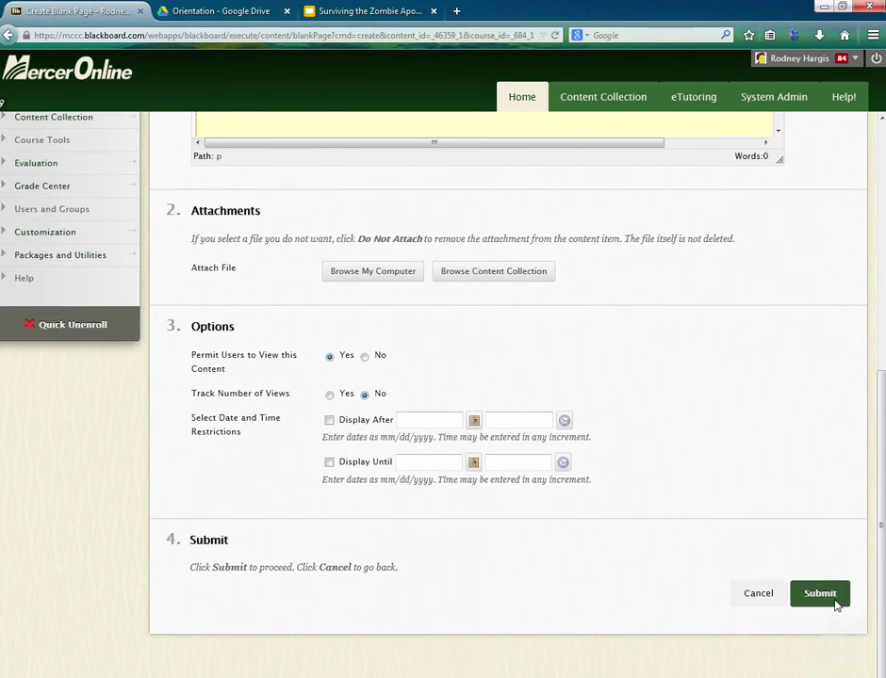
left_click(833, 603)
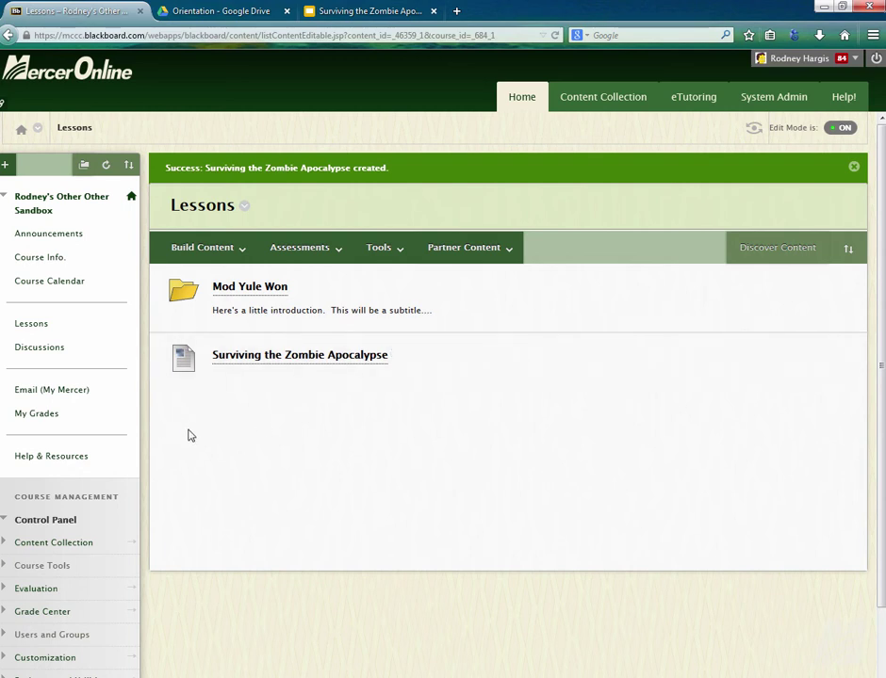
Turn edit mode off in Lessons and open the "Surviving the Zombie Apocalypse" page as students see it
left_click(256, 358)
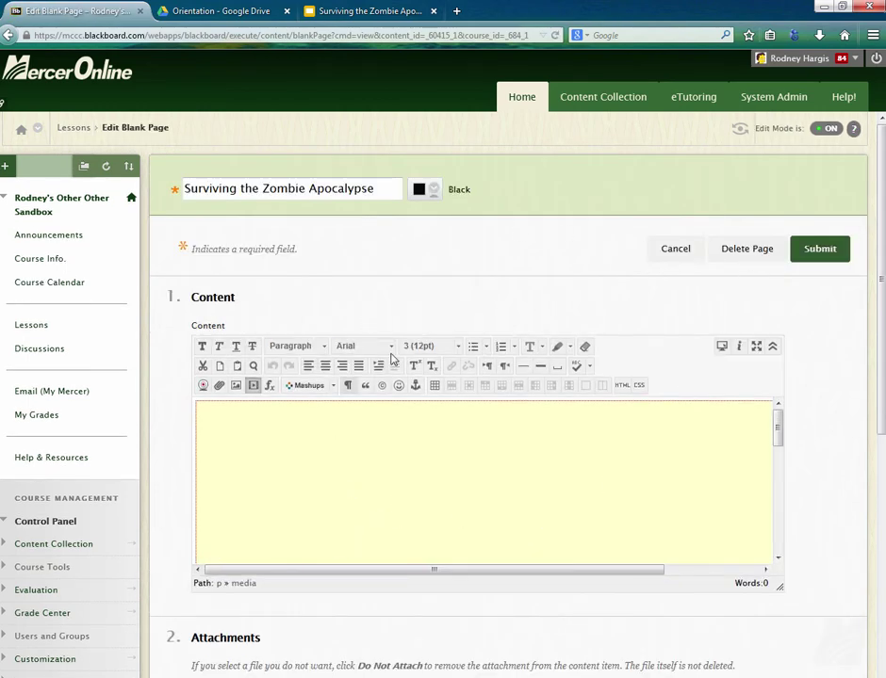
left_click(673, 251)
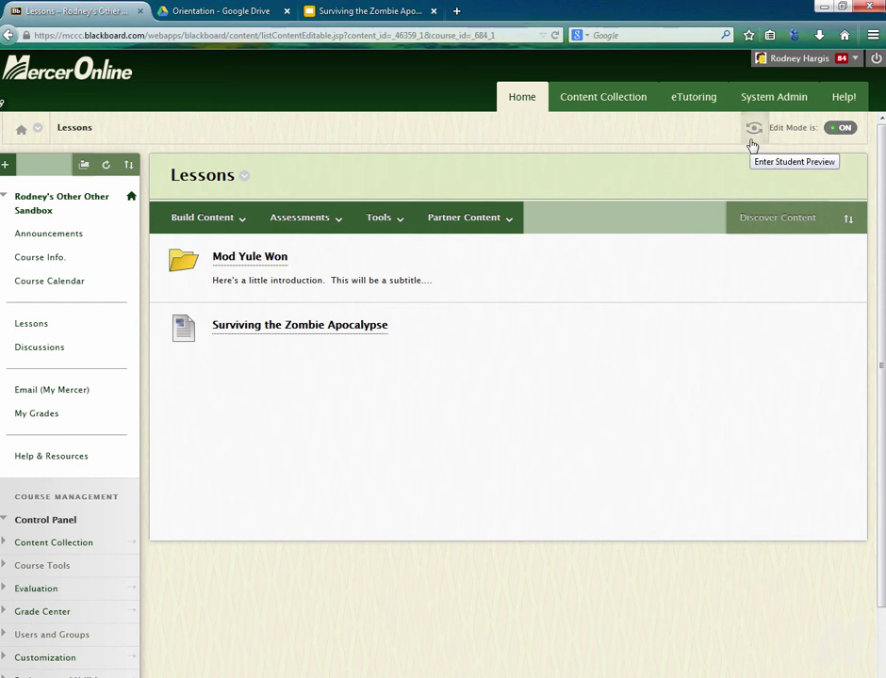
left_click(837, 137)
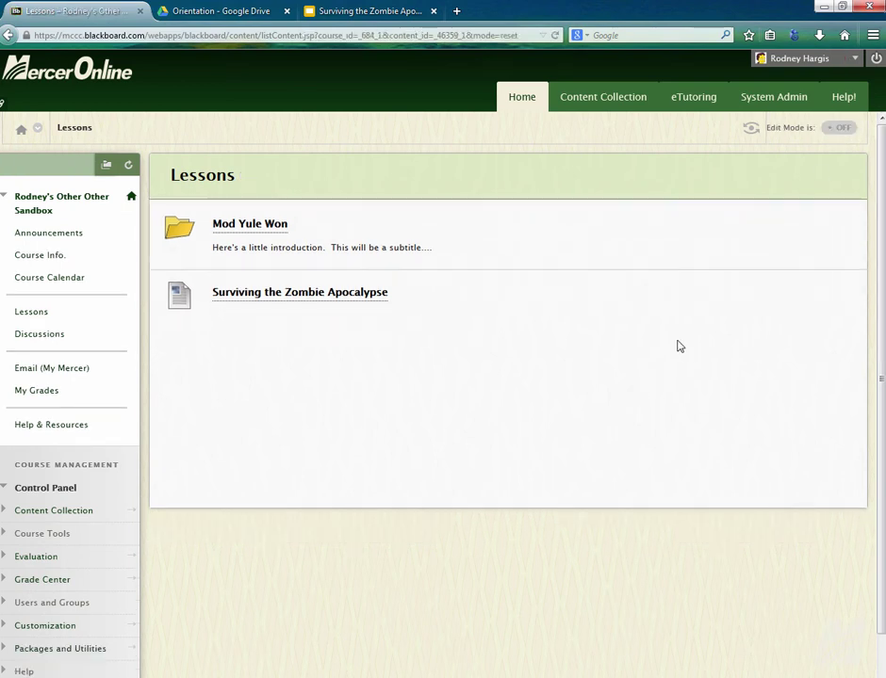
left_click(292, 302)
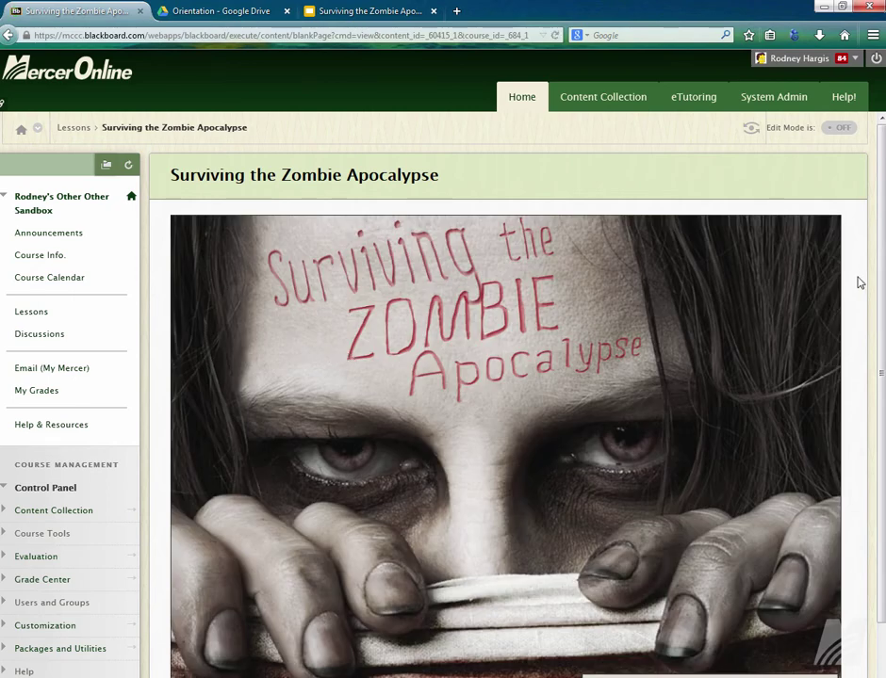
Look through the embedded presentation slide by slide up to the "In the event of a zombie attack" slide
scroll(857, 287, "down", 1)
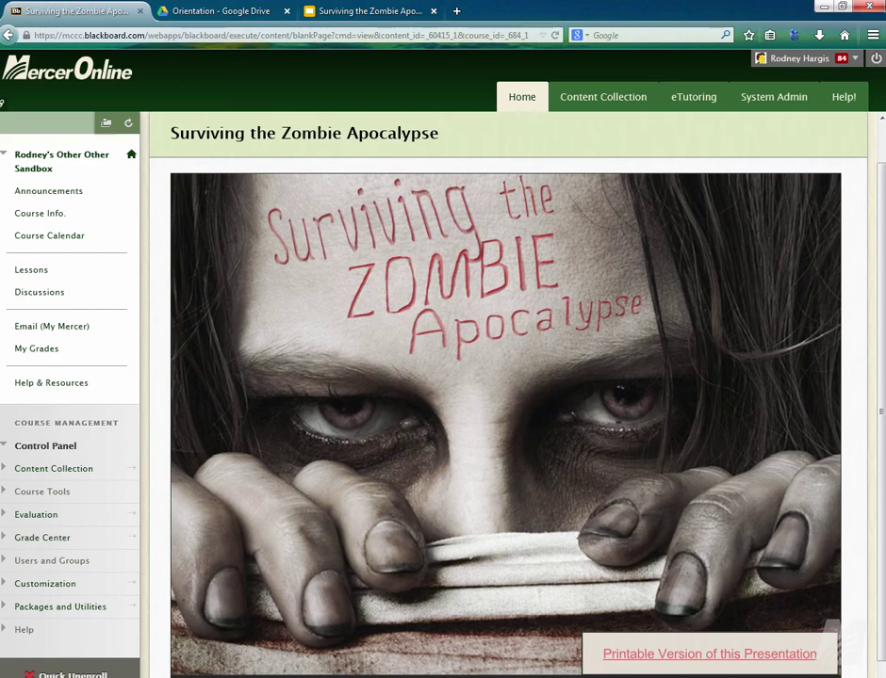
key("Right")
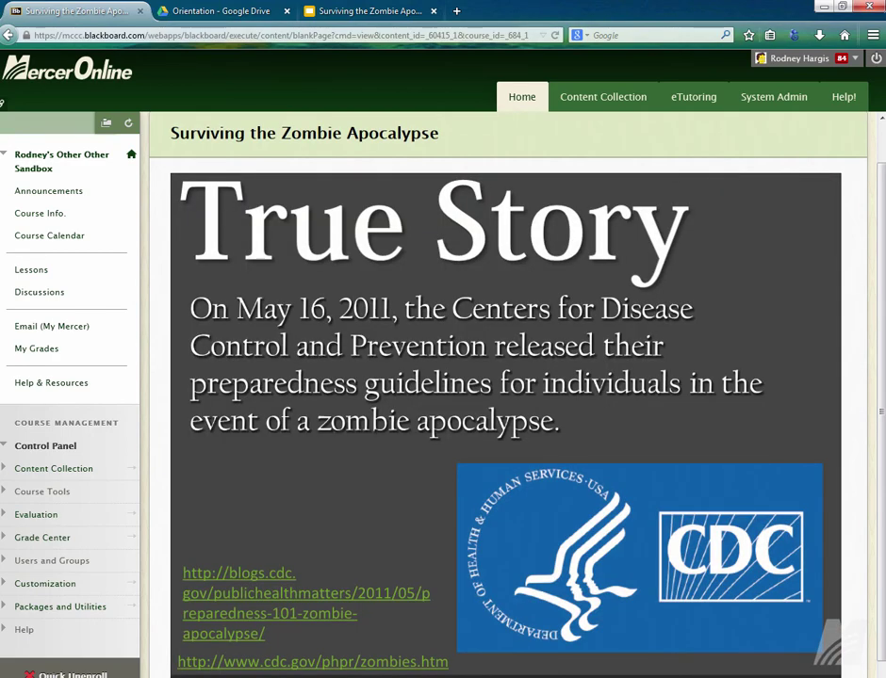
key("Right")
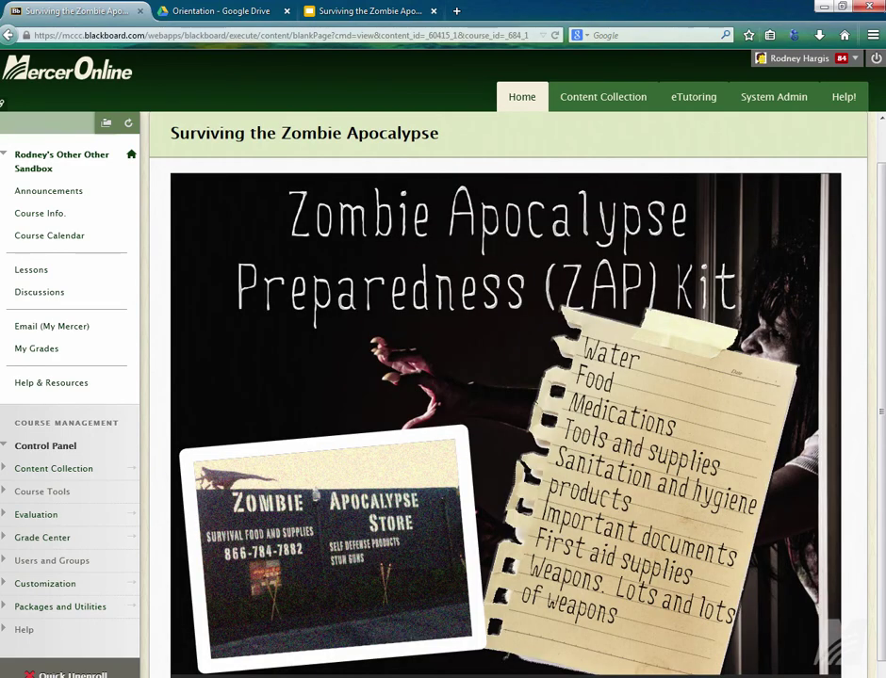
key("Right")
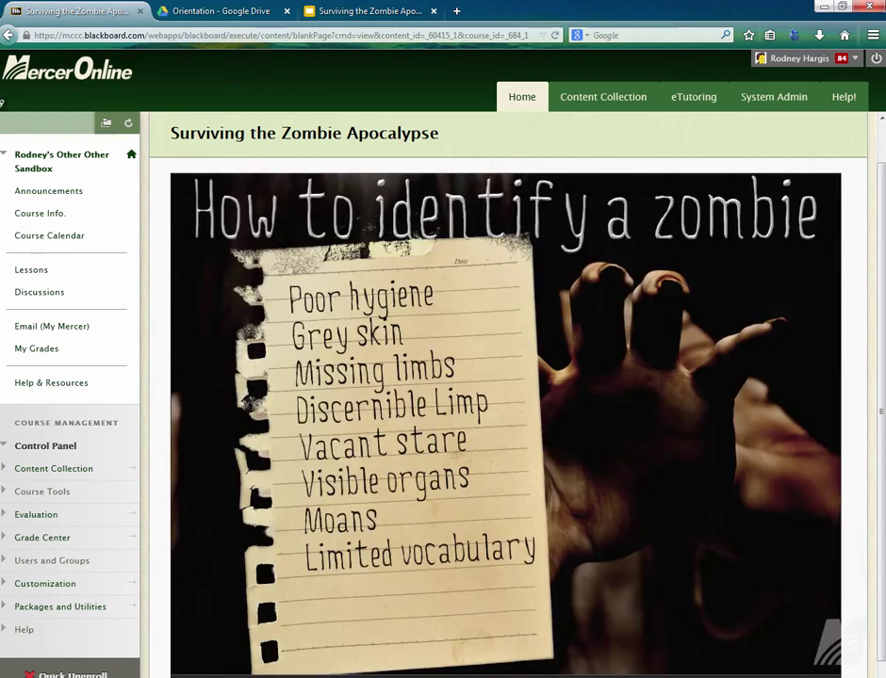
key("Right")
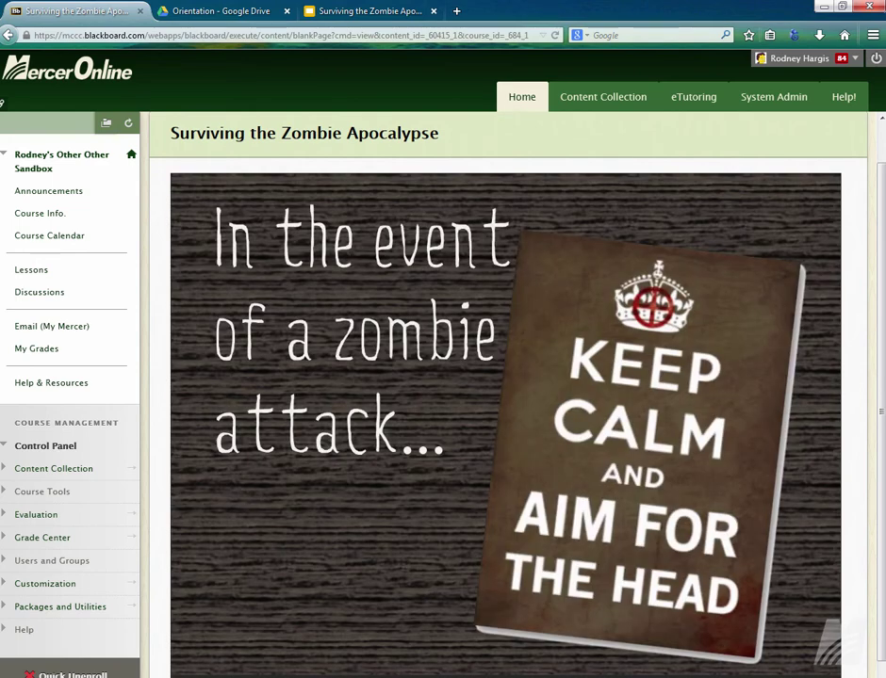
Switch to the presentation in the Google Slides editor and go to slide 2, "True Story"
left_click(263, 565)
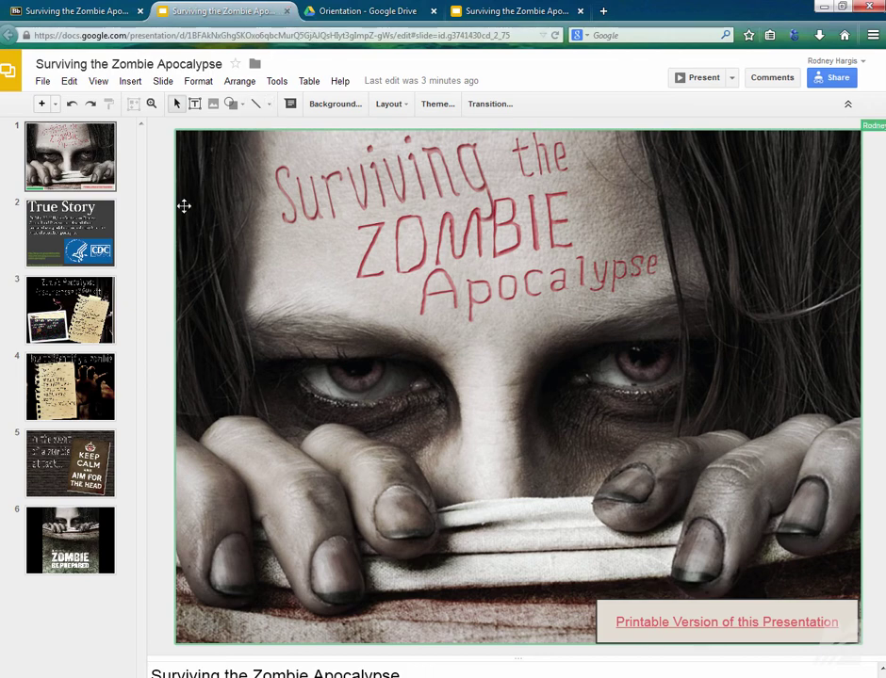
left_click(28, 240)
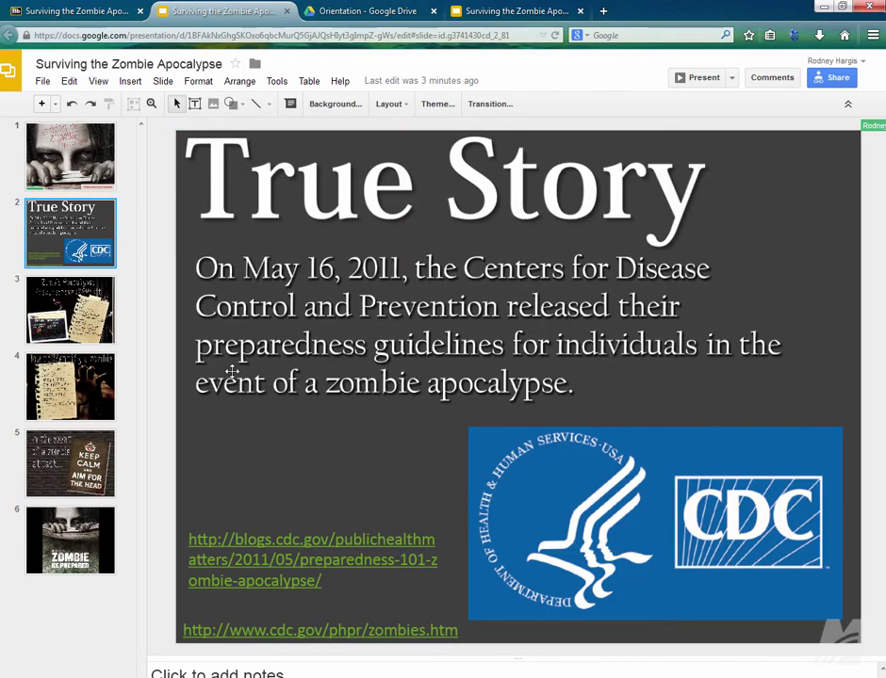
left_click(211, 473)
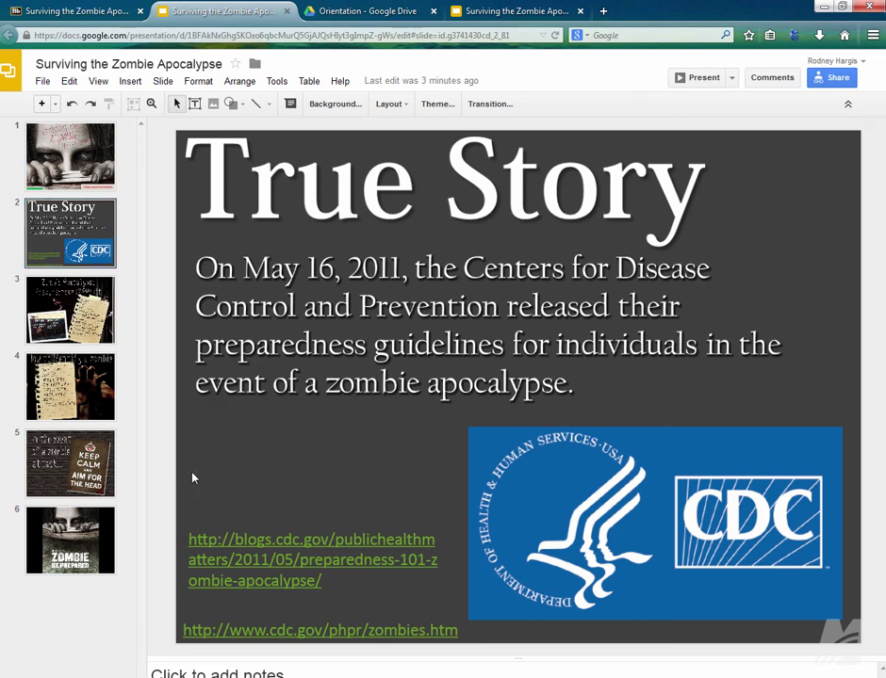
left_click(195, 105)
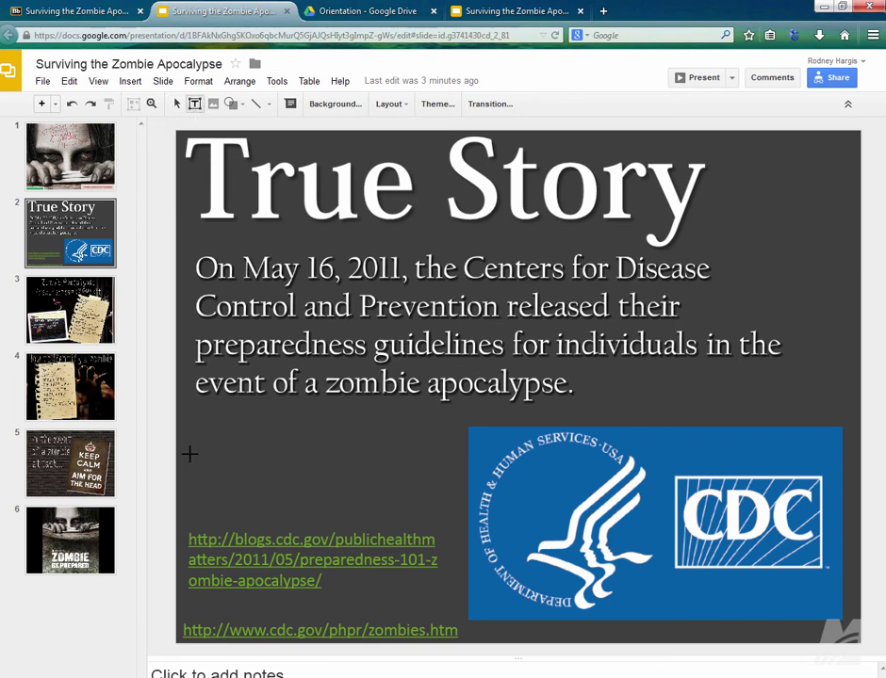
left_click_drag(191, 456, 447, 519)
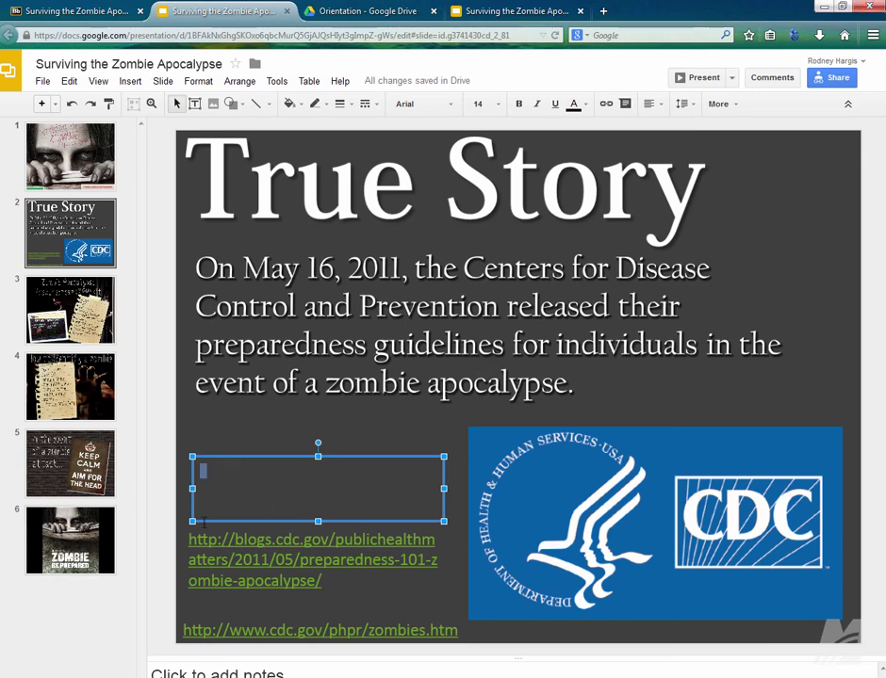
left_click_drag(226, 472, 234, 490)
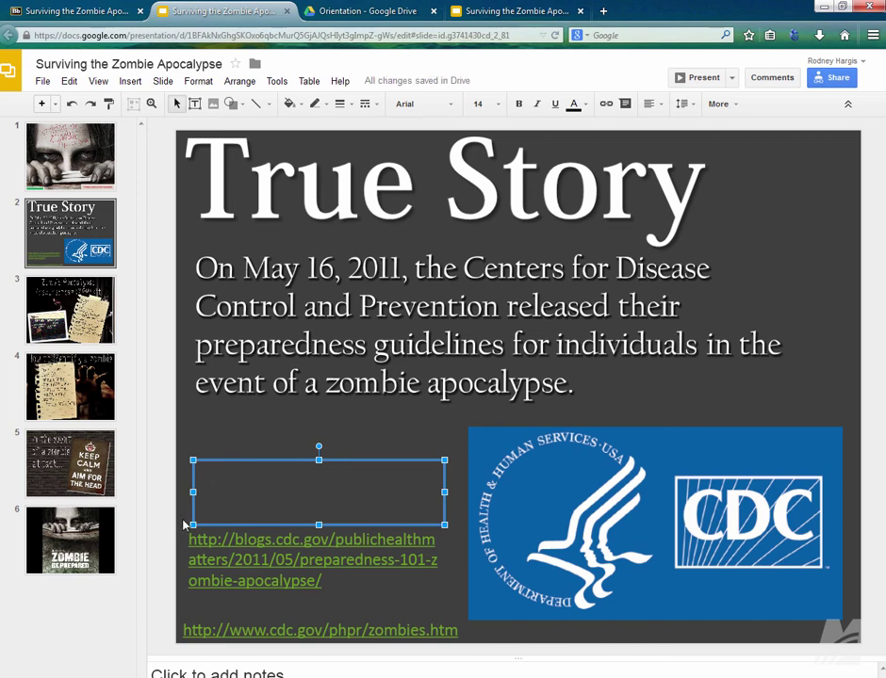
type("http://www.zombieapocalypsestore.com")
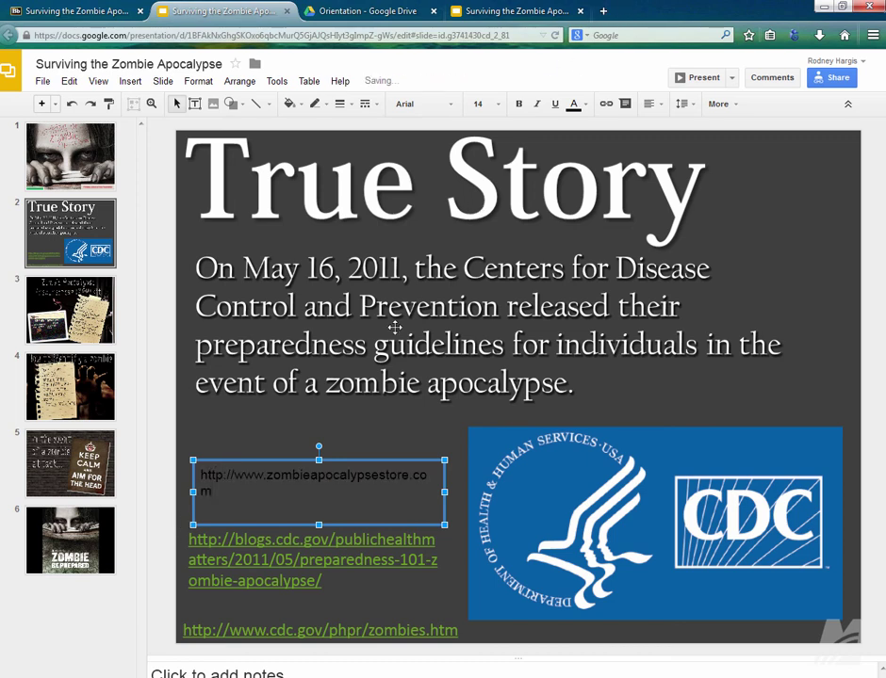
Hyperlink the zombie store address to its website, widen its text box to fit one line and nudge it into line with the links below
key("ctrl+a")
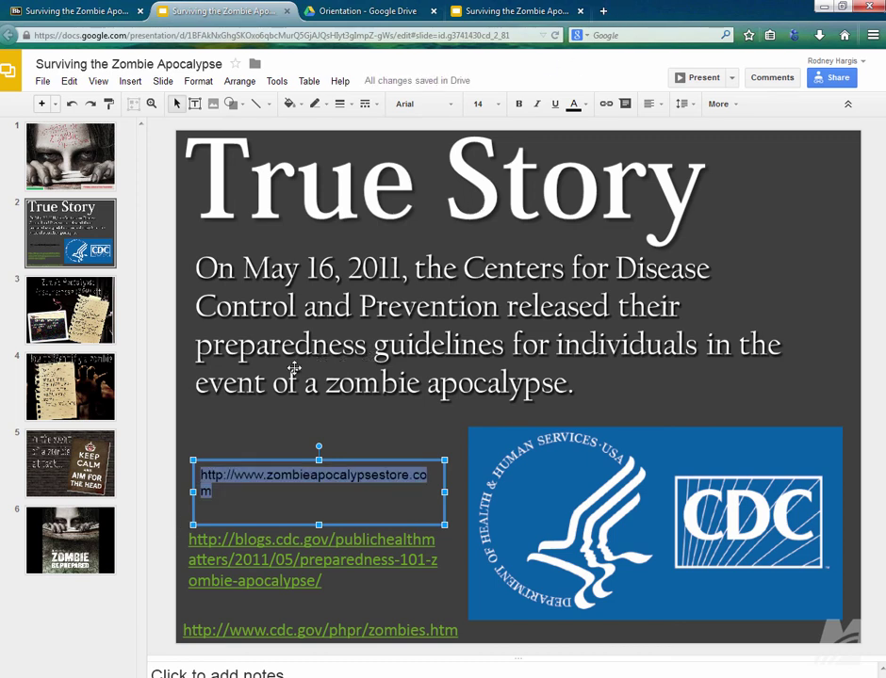
left_click(606, 104)
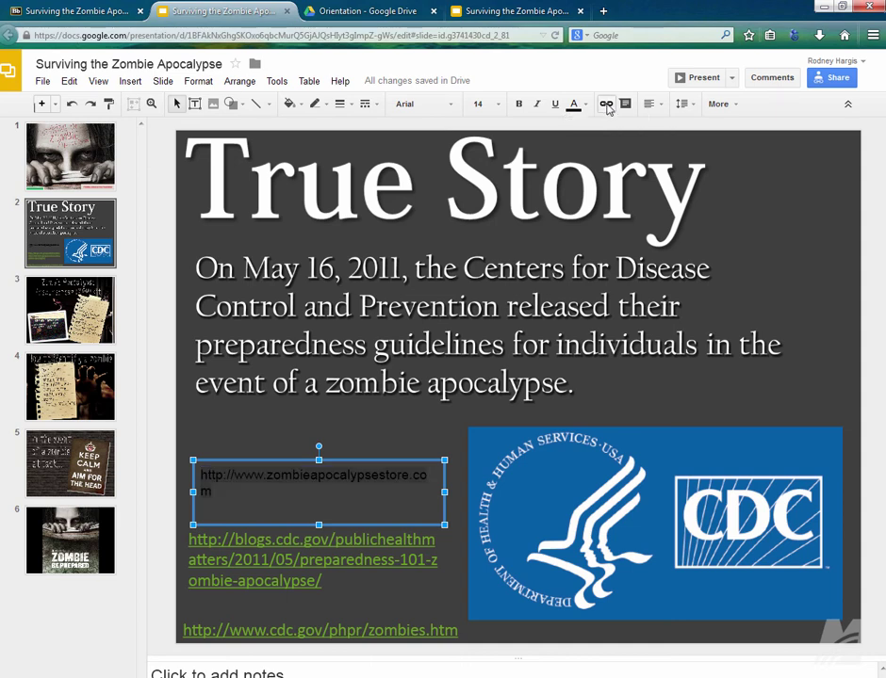
left_click(269, 476)
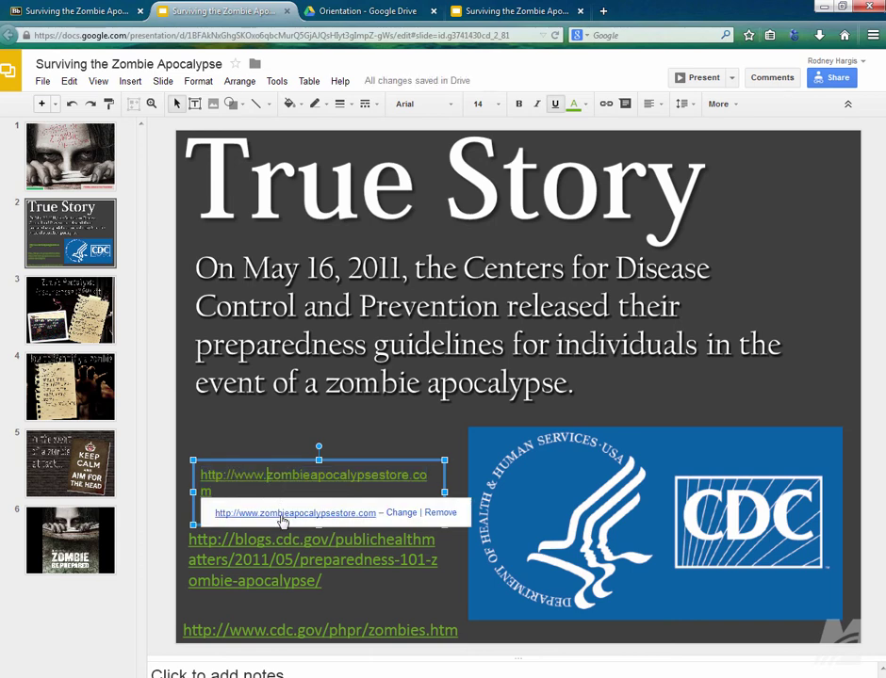
left_click(408, 513)
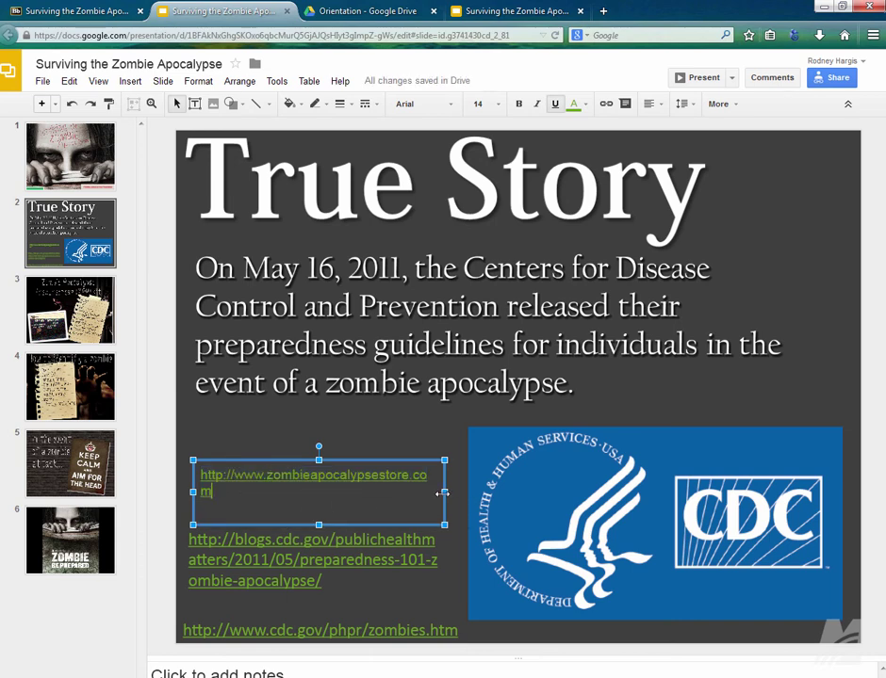
left_click_drag(443, 492, 468, 492)
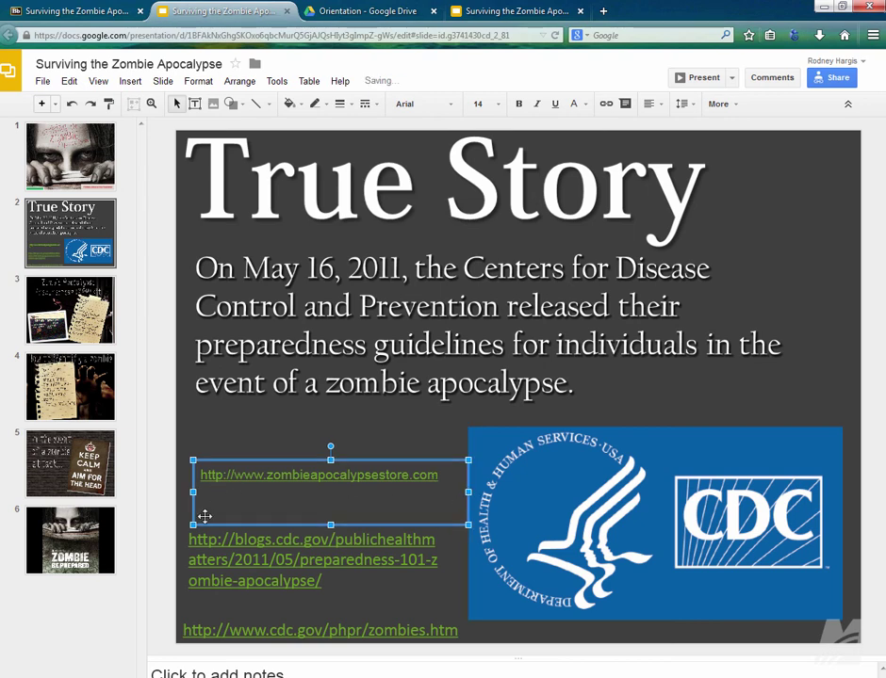
left_click_drag(262, 460, 256, 461)
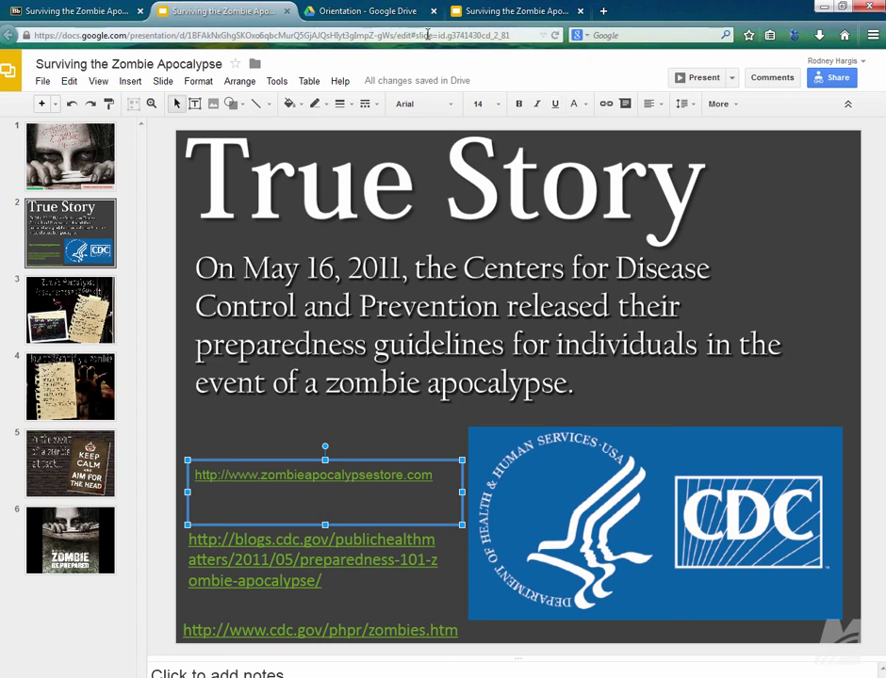
Switch to Blackboard, reopen the zombie page from Lessons and advance the embedded presentation to slide 2
left_click(80, 12)
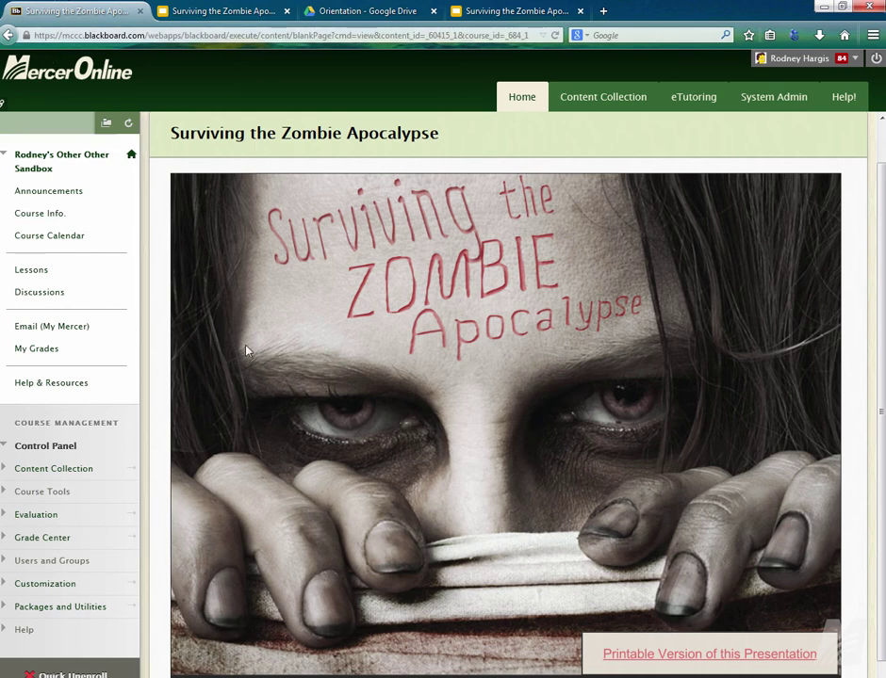
left_click(30, 270)
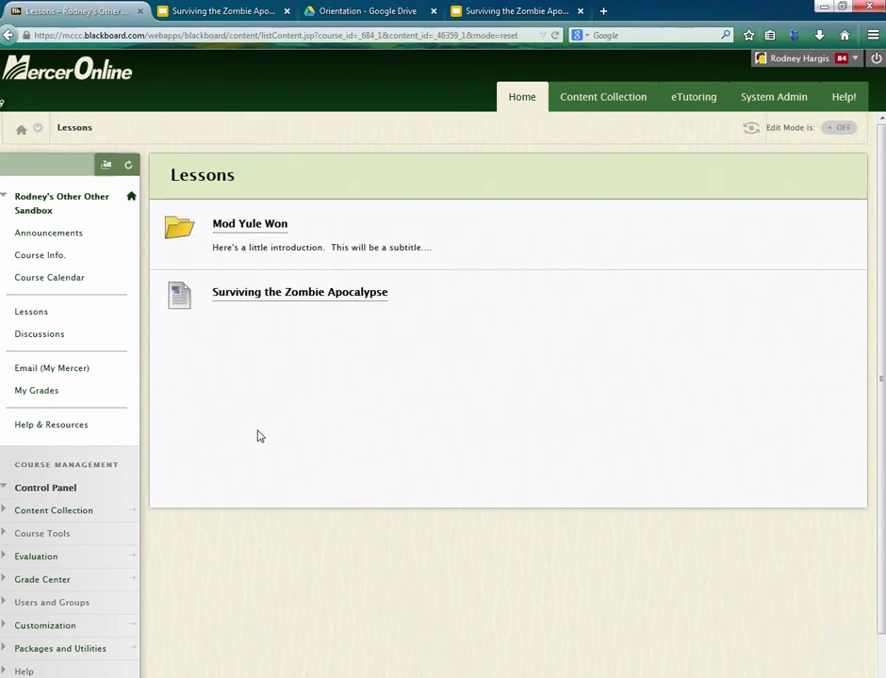
left_click(260, 300)
scroll(368, 660, "down", 1)
scroll(361, 670, "down", 1)
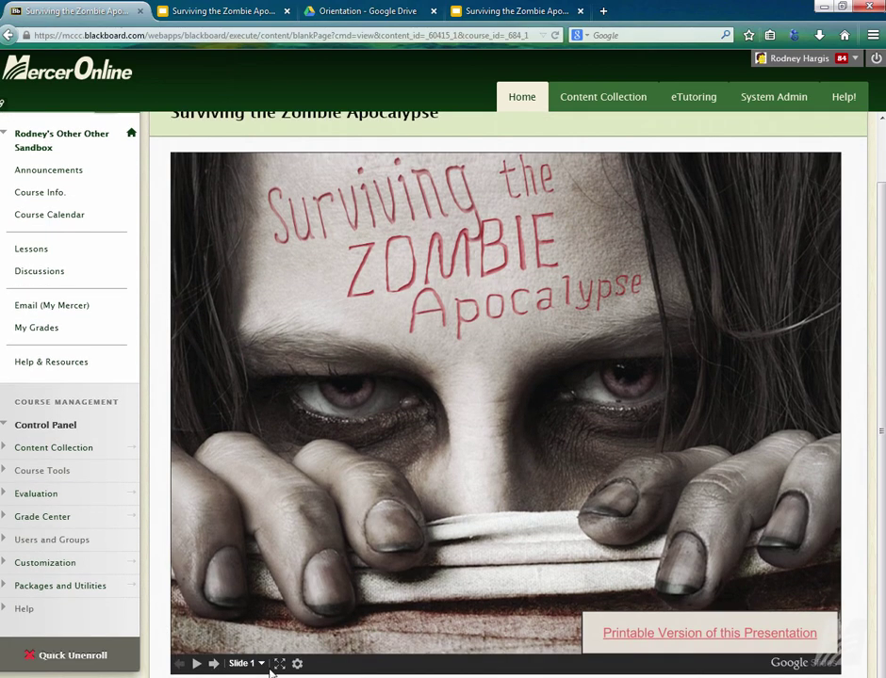
left_click(214, 665)
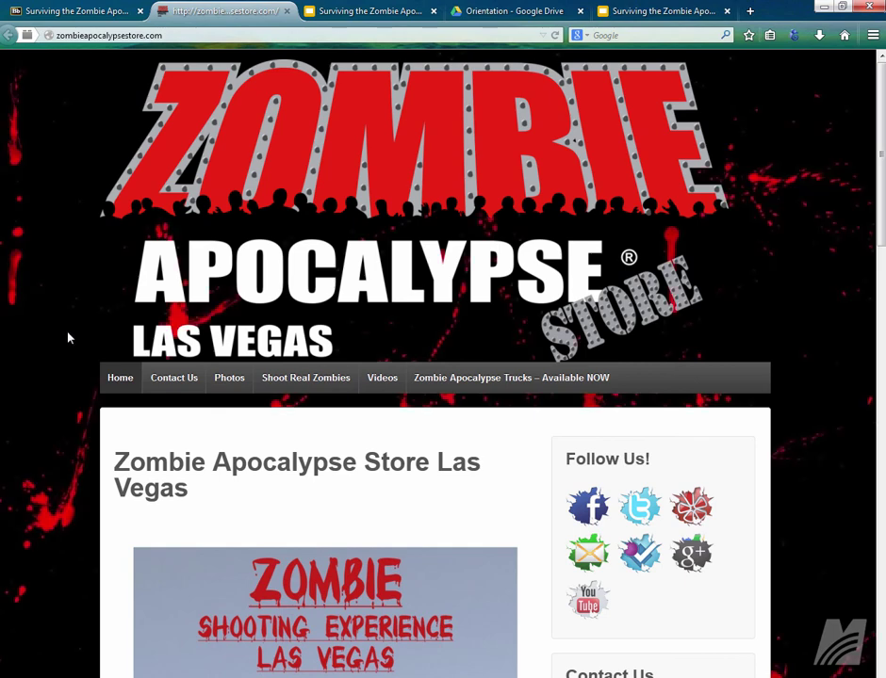
Look over the store website opened from the new slide link and close it to return to the course page
scroll(68, 335, "down", 3)
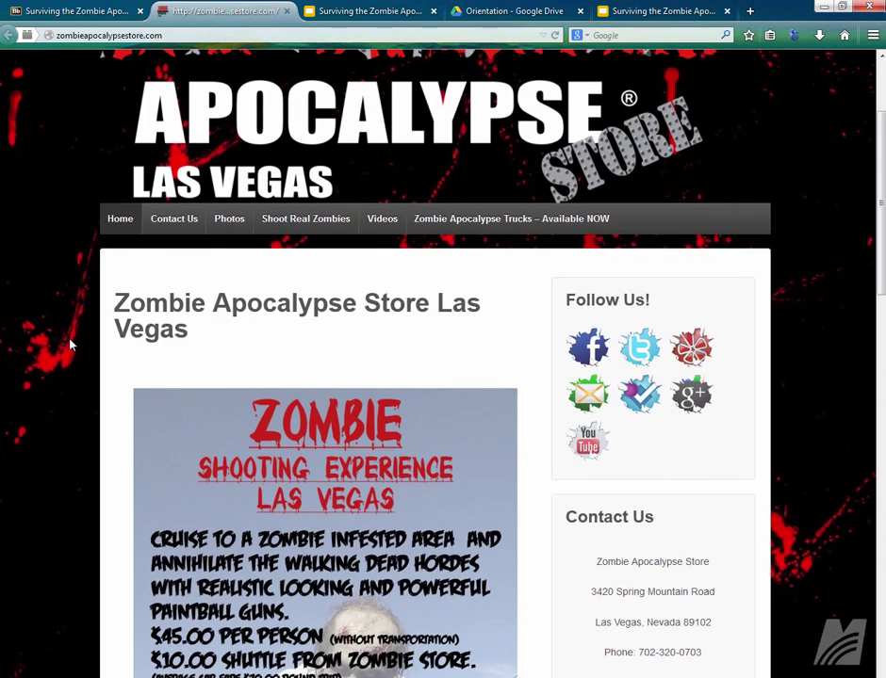
scroll(70, 341, "up", 3)
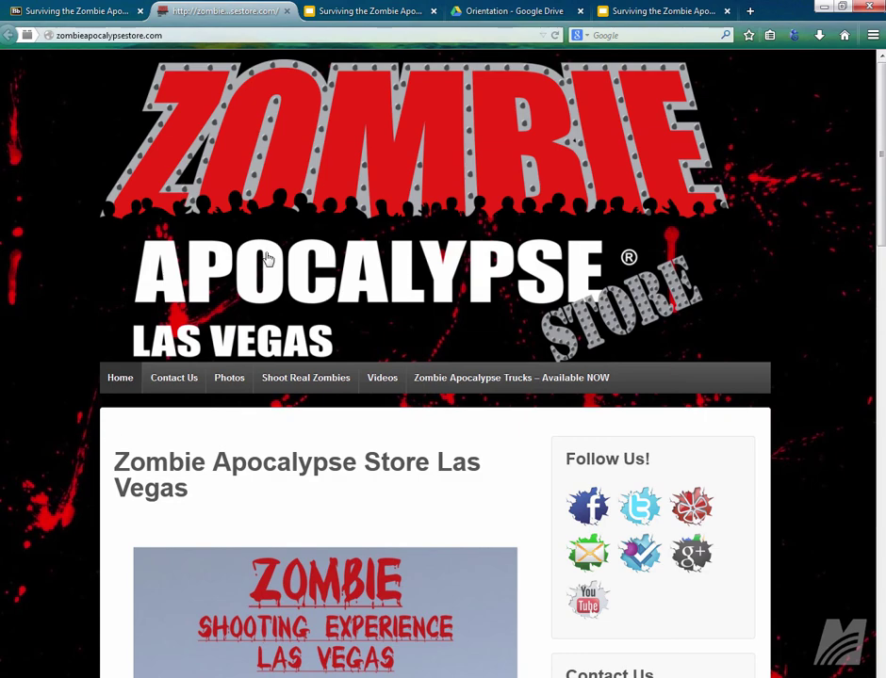
left_click(286, 11)
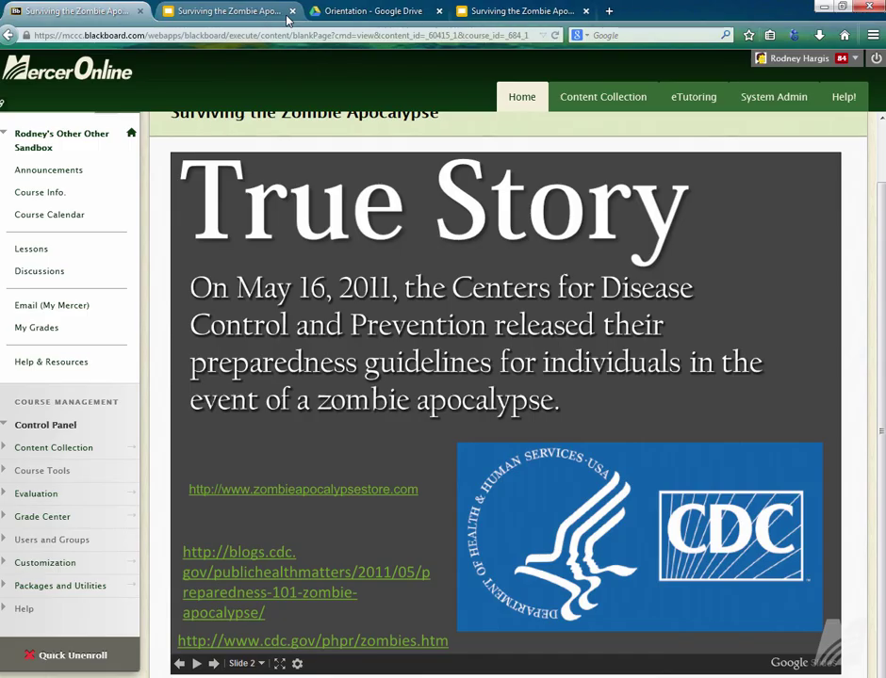